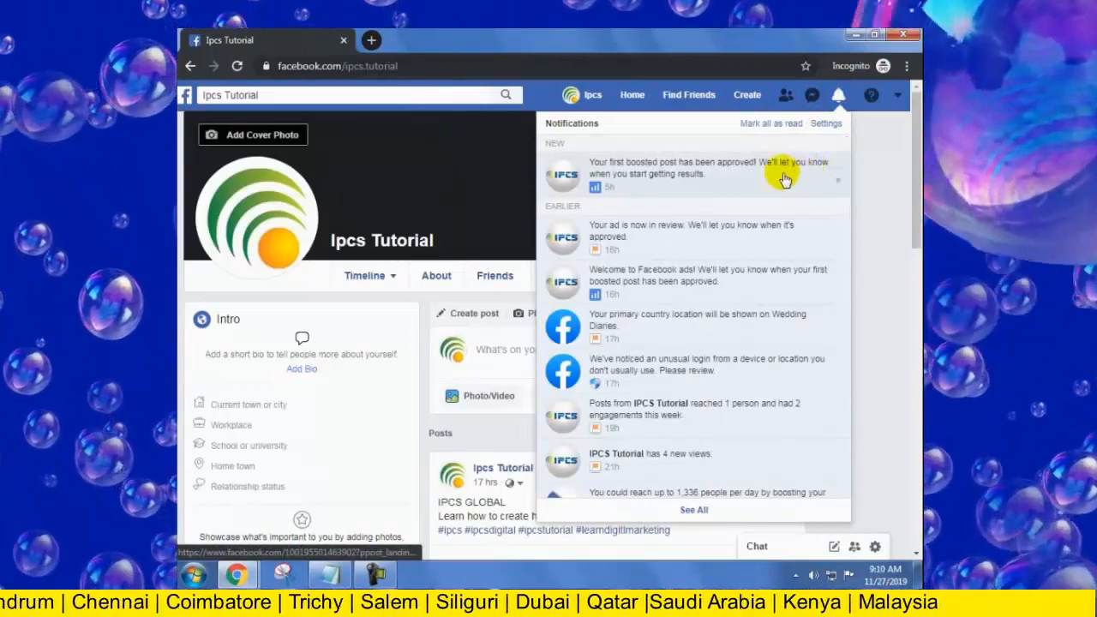
- Close the notifications and start creating a new ad from the profile page
click(890, 163)
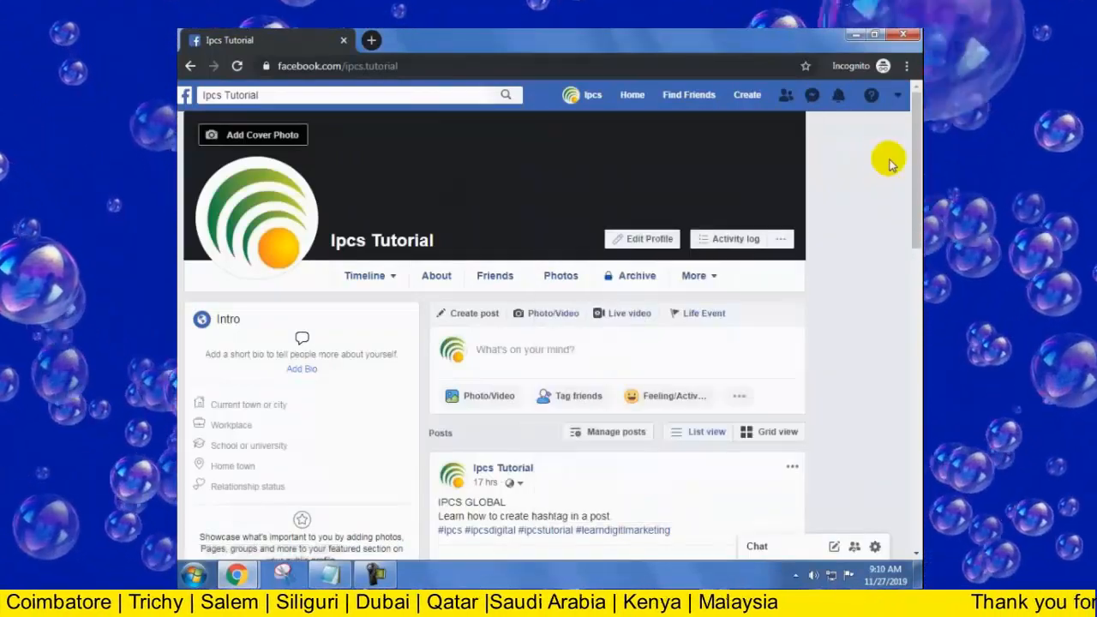
click(897, 97)
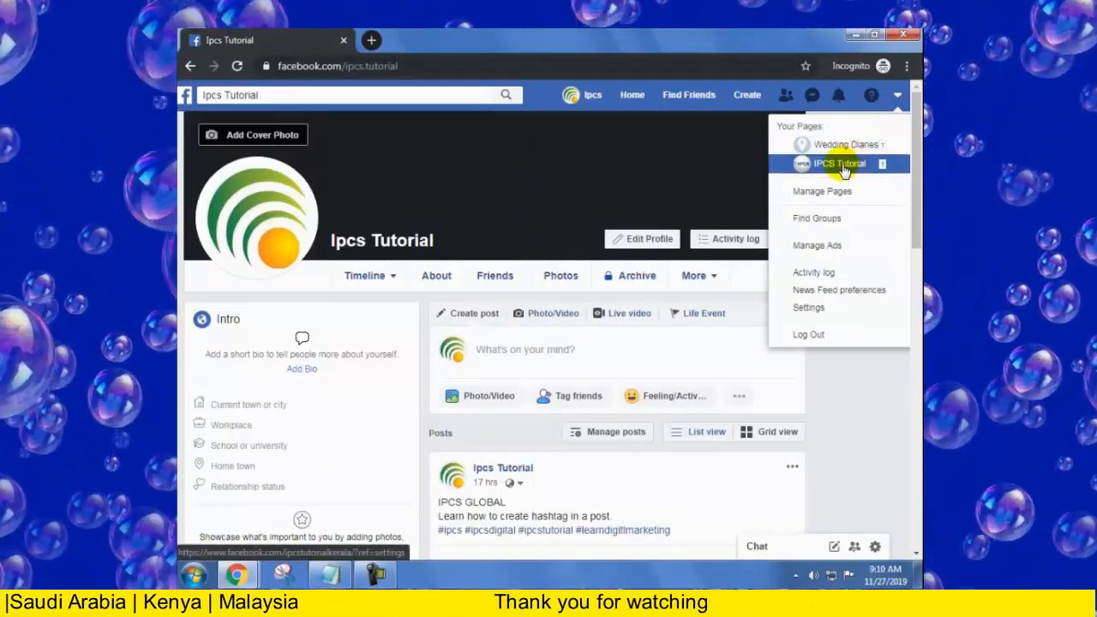
click(750, 98)
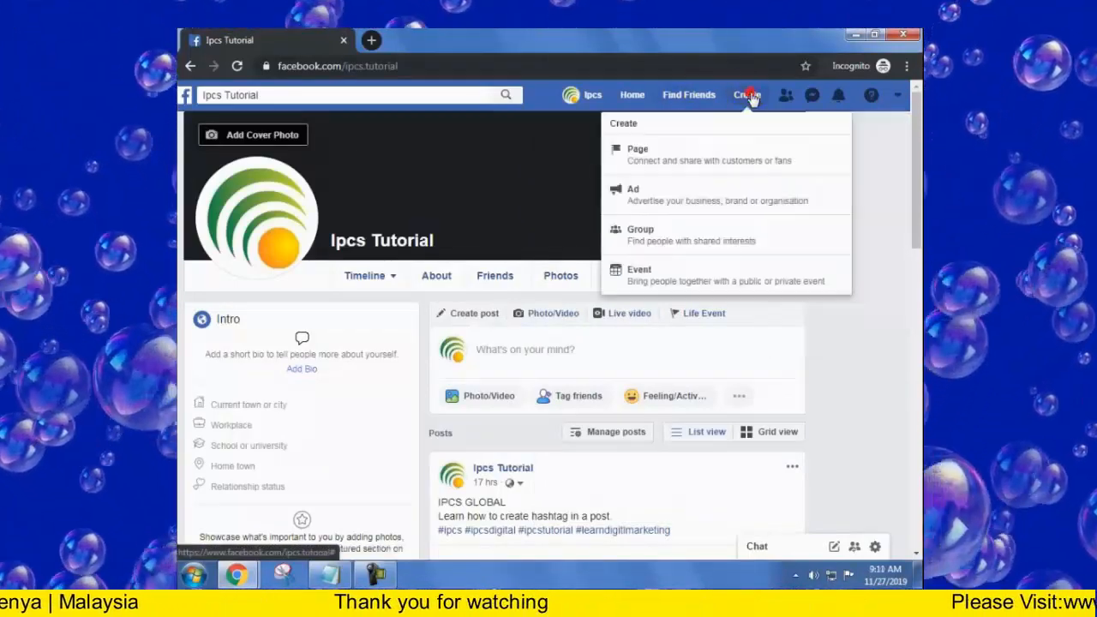
click(652, 199)
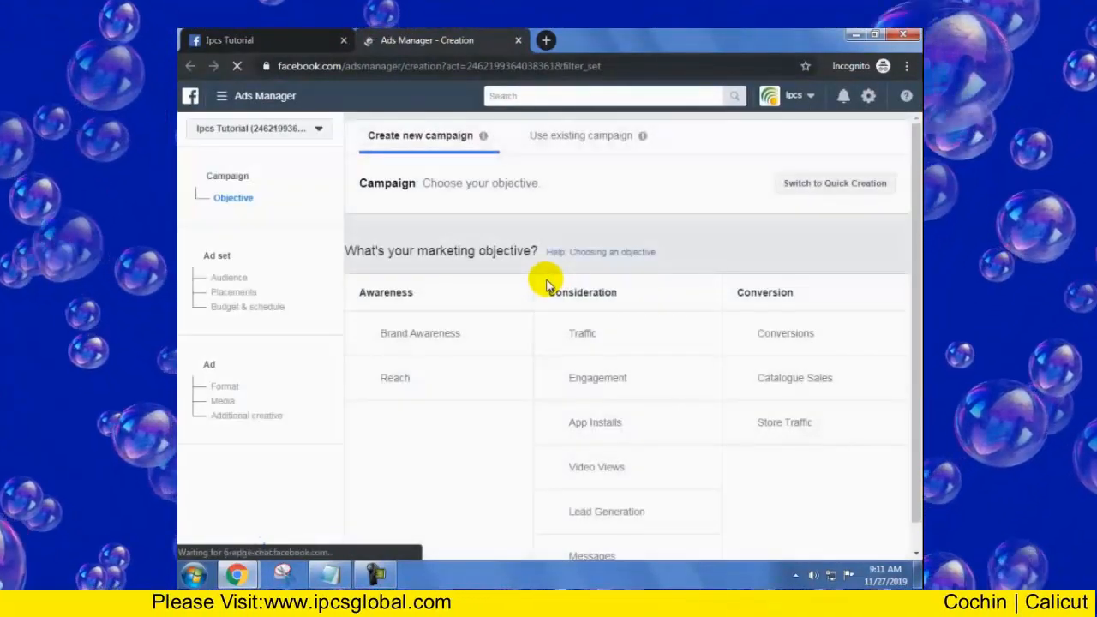
- Choose Lead Generation as the marketing objective and name the campaign First Lead generation Campaign
scroll(581, 525, down, 1)
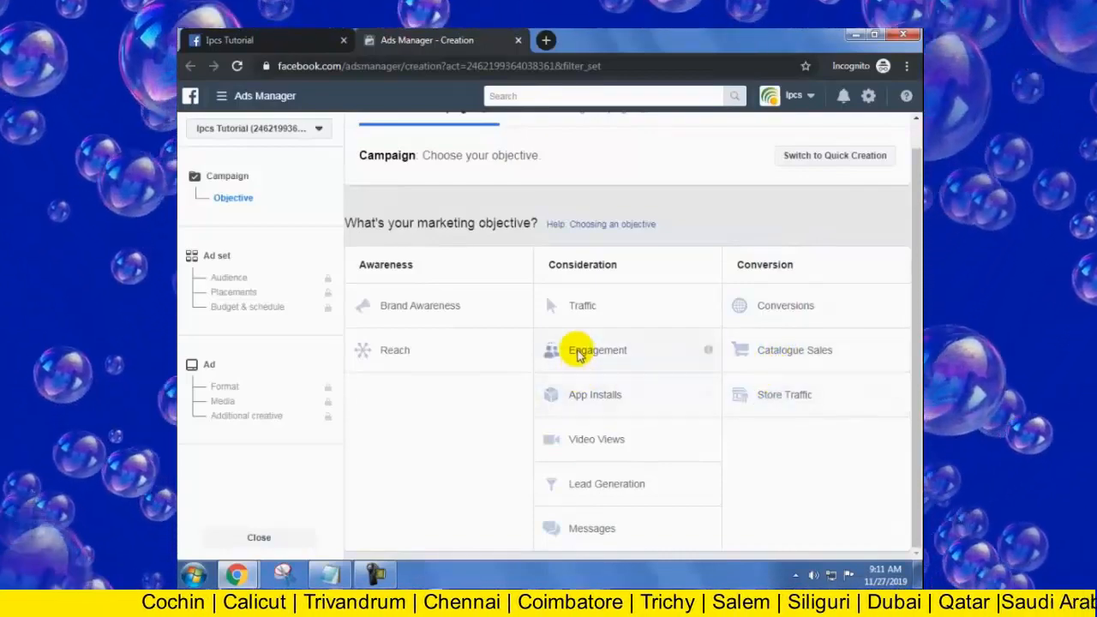
click(585, 485)
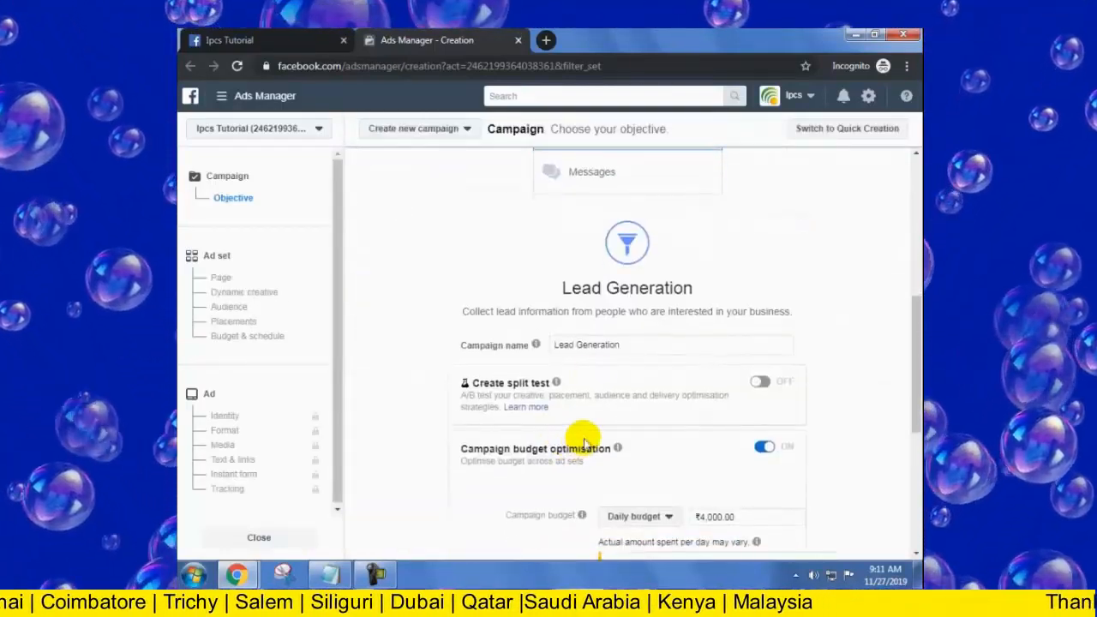
drag(635, 340, 572, 345)
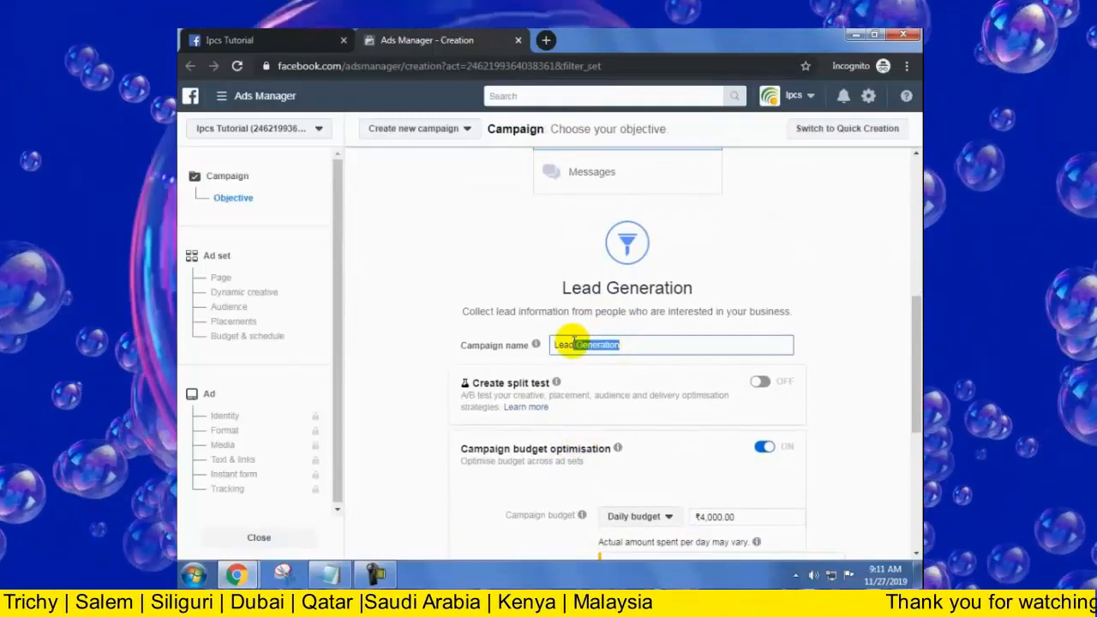
click(552, 344)
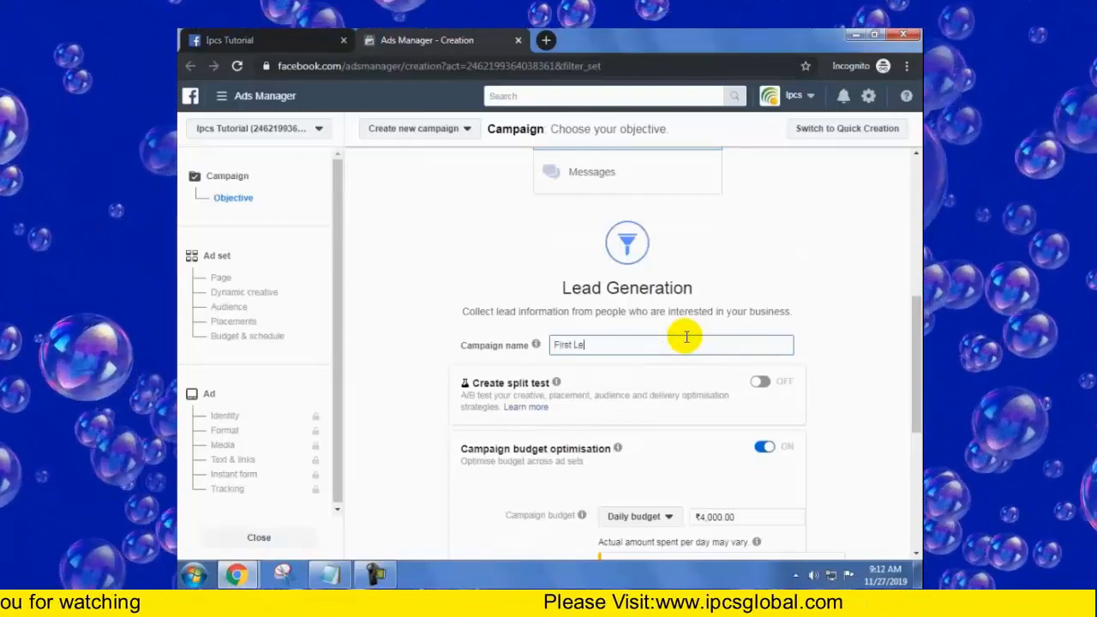
- Give the campaign a lifetime budget of ₹5,000 and continue to the ad set settings
scroll(686, 336, down, 5)
scroll(677, 317, up, 2)
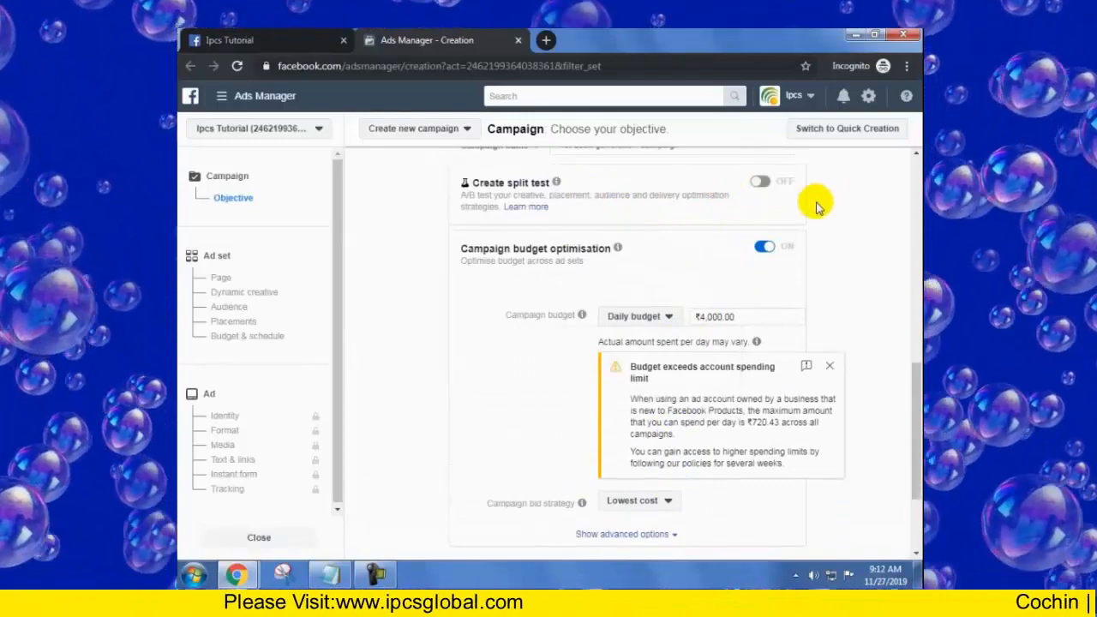
scroll(759, 253, down, 2)
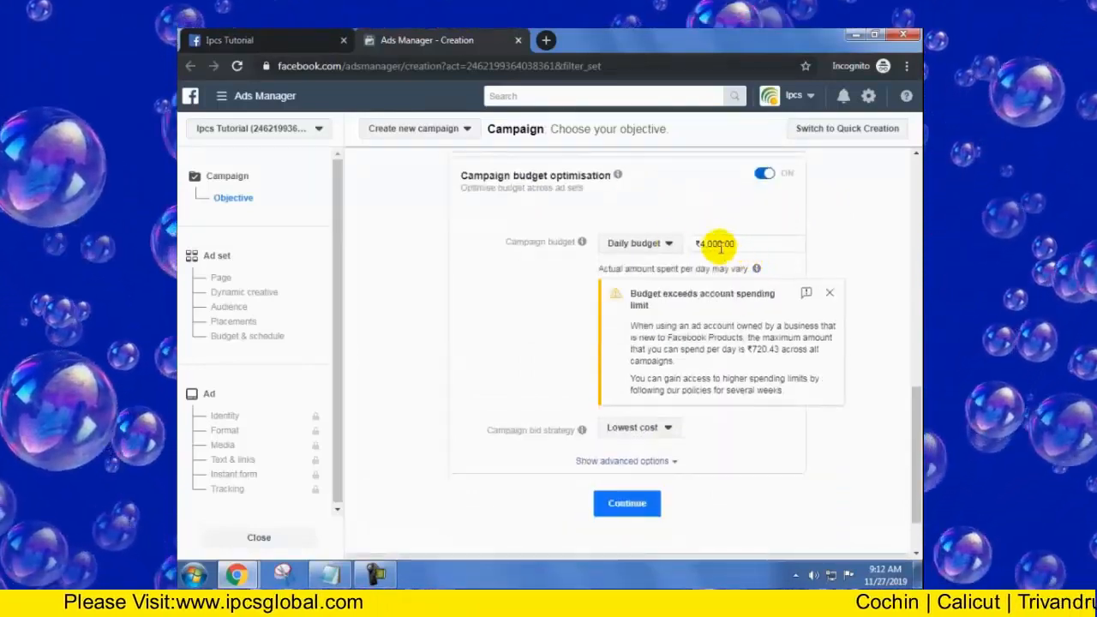
click(670, 245)
click(631, 287)
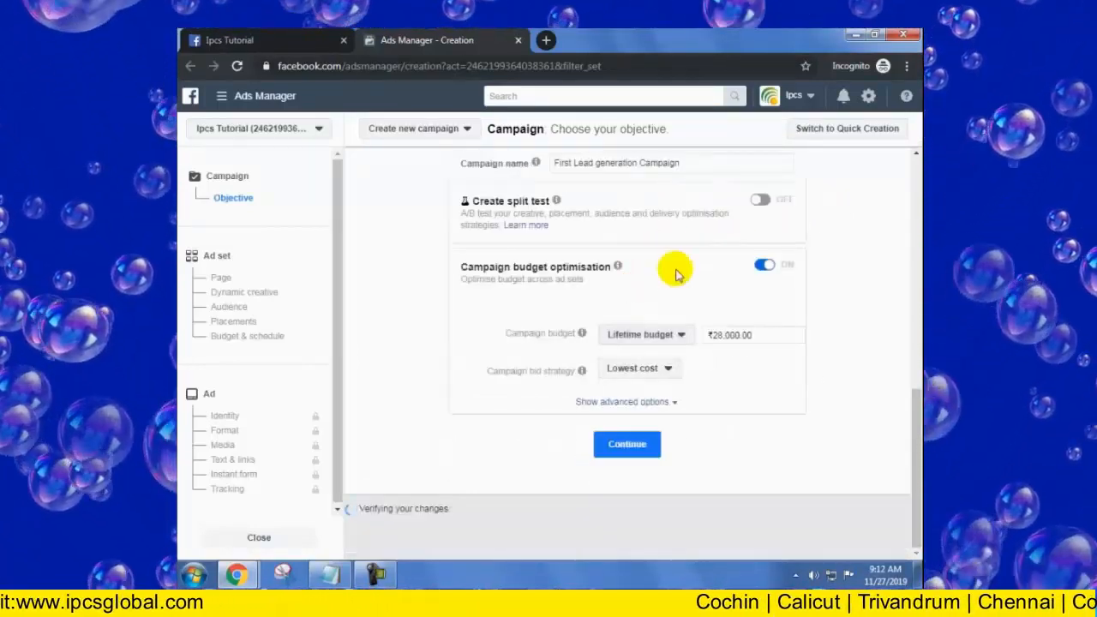
click(757, 348)
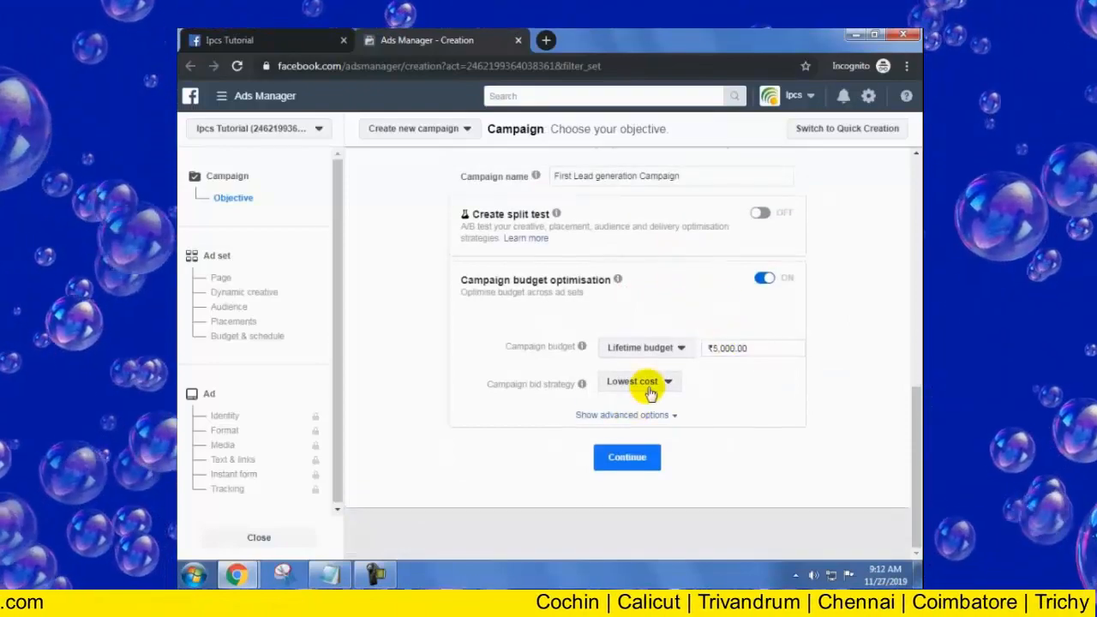
click(625, 464)
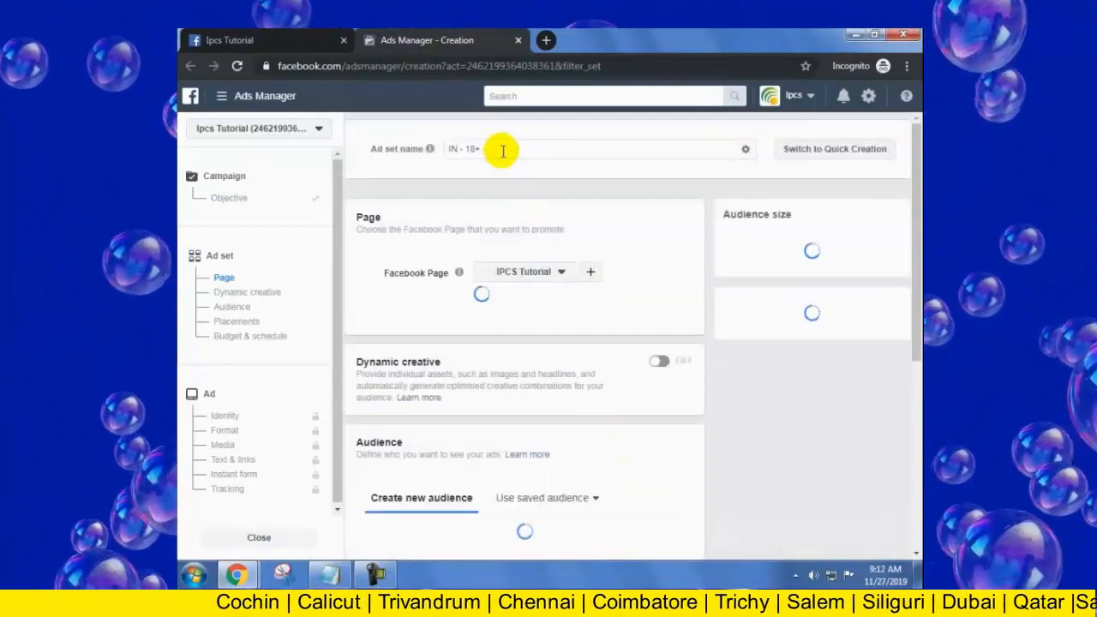
- Name the ad set First ad set, then review and accept the Lead Adverts Terms for the IPCS Tutorial Page
drag(490, 151, 439, 149)
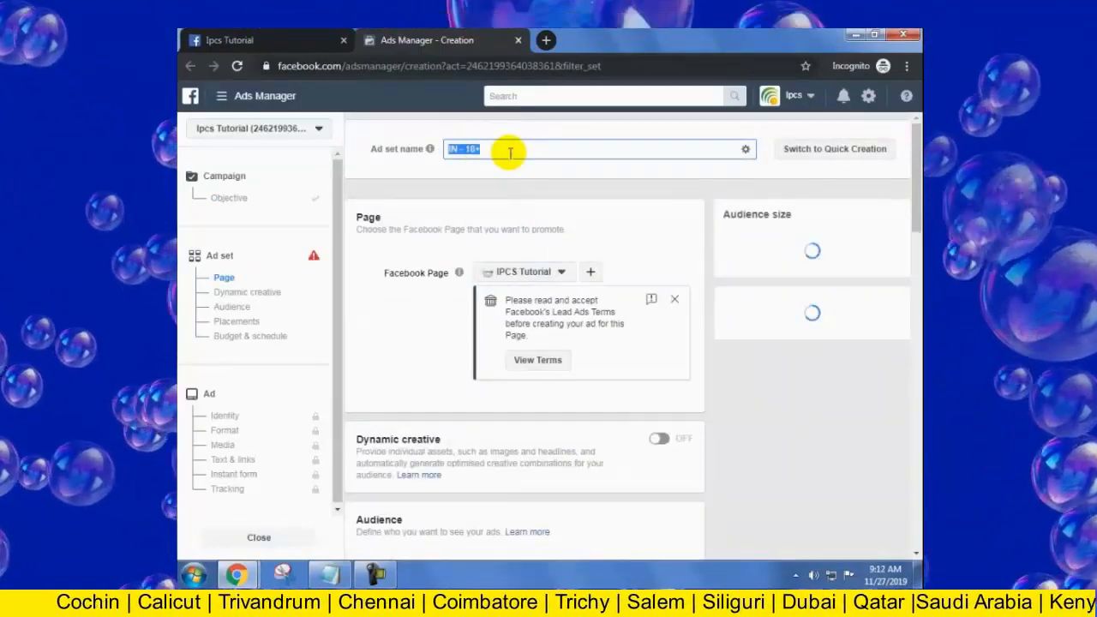
scroll(548, 240, down, 1)
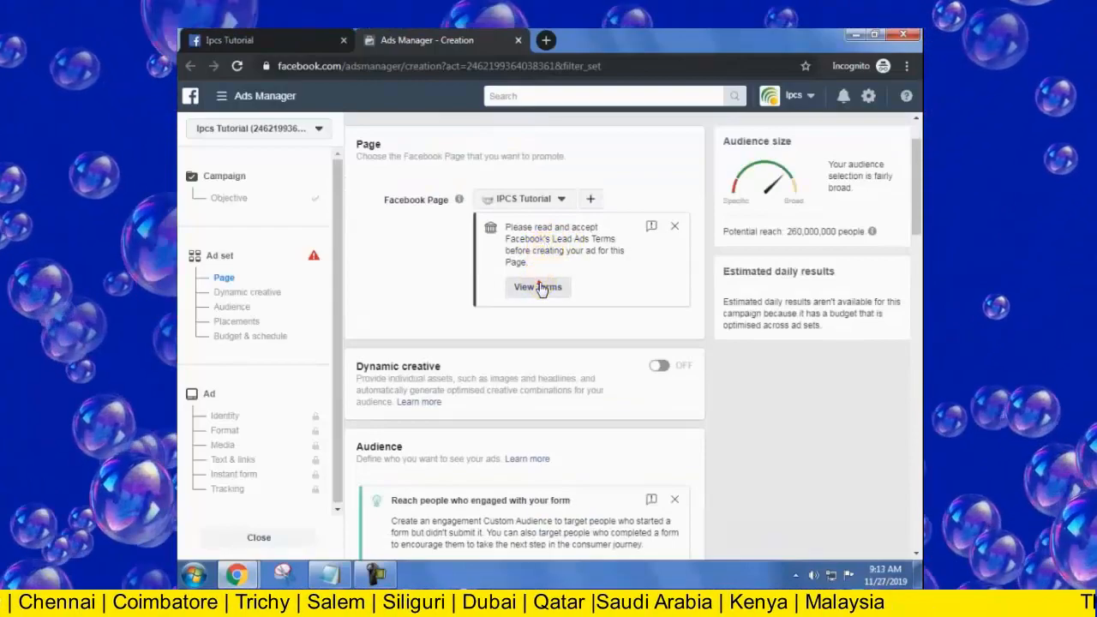
click(540, 288)
scroll(698, 391, down, 1)
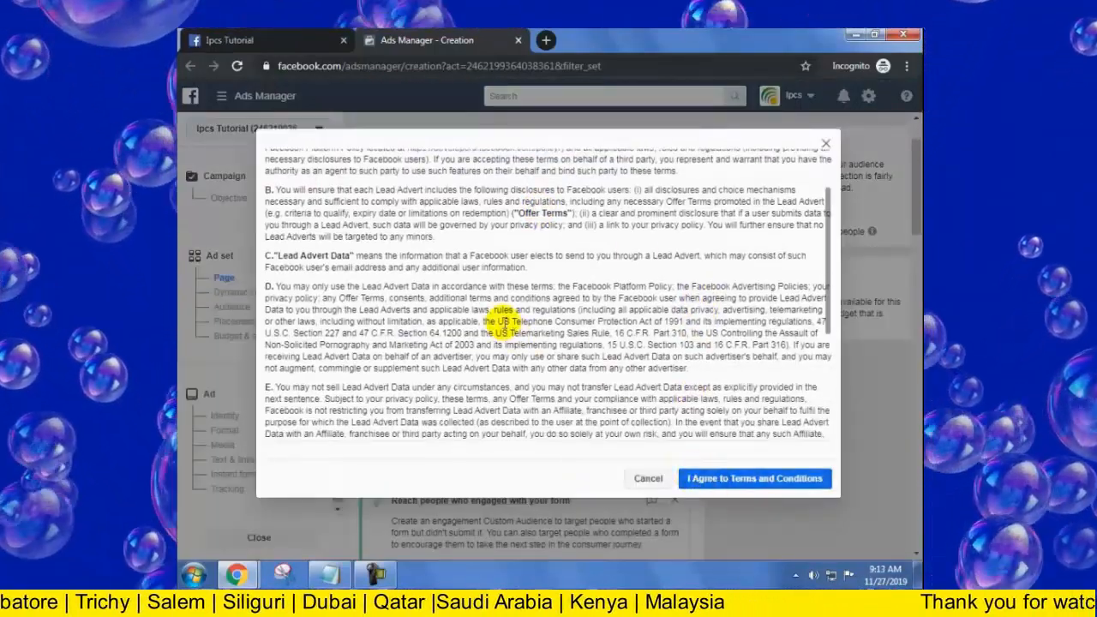
scroll(501, 318, up, 1)
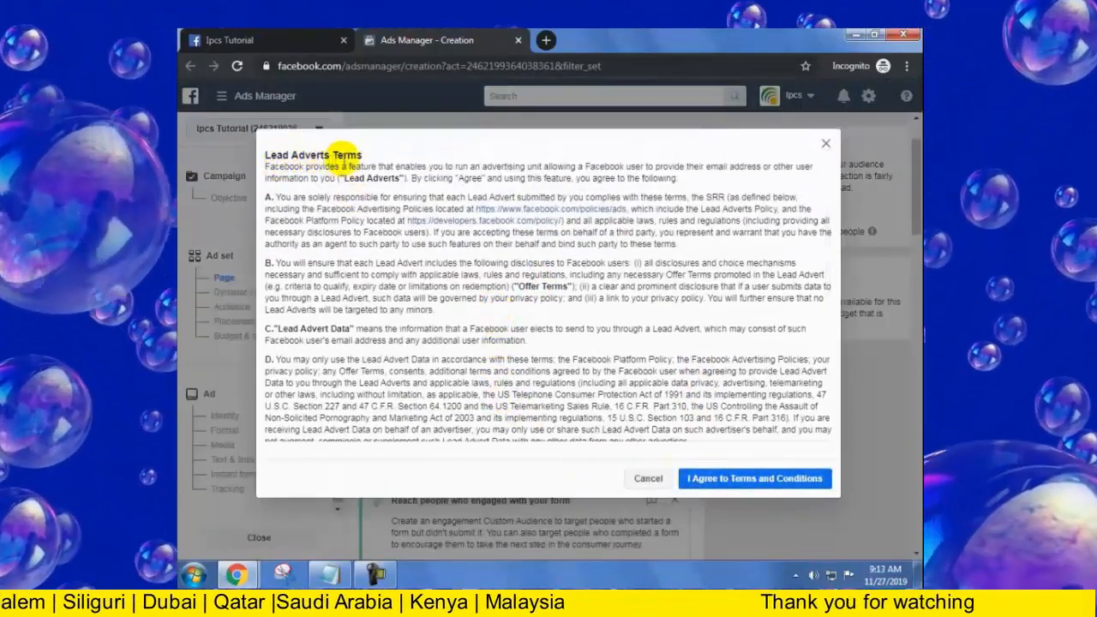
scroll(283, 180, down, 3)
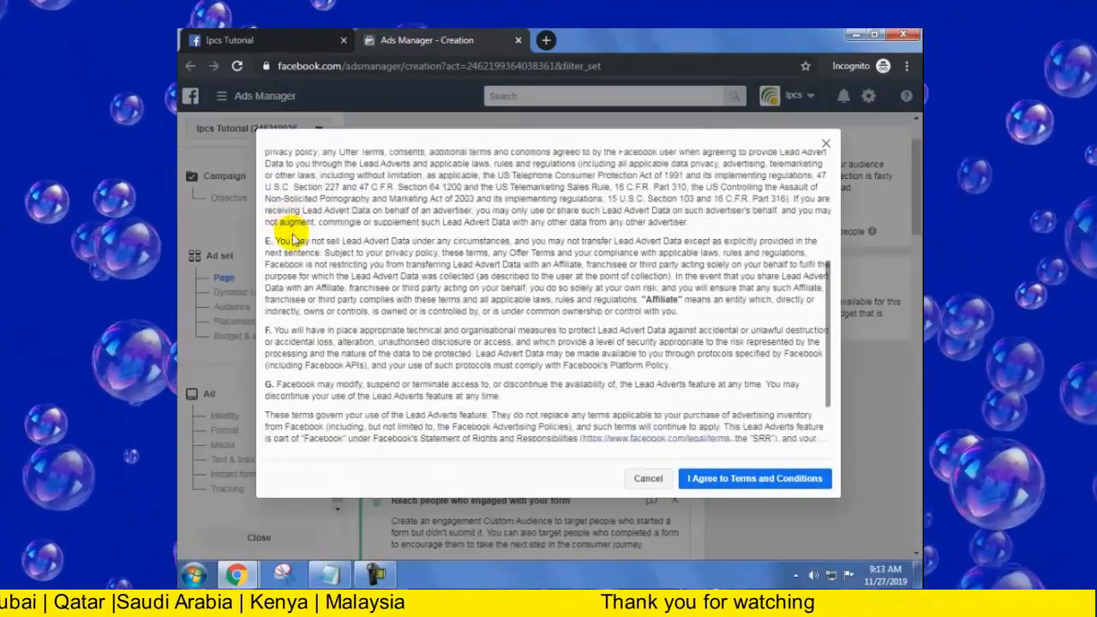
scroll(291, 238, down, 1)
scroll(289, 235, up, 4)
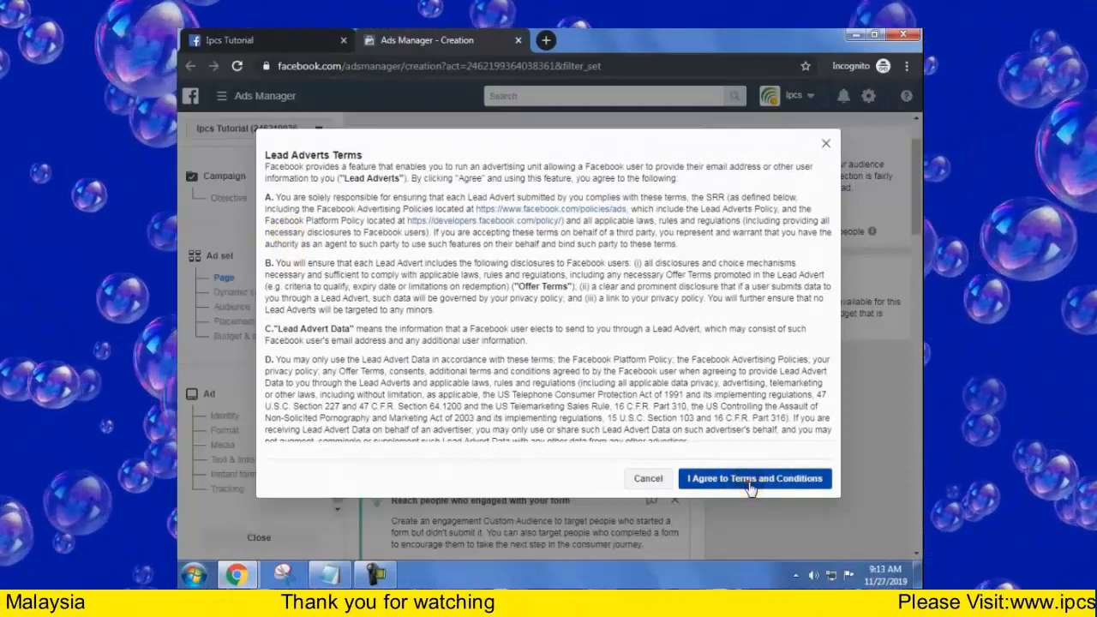
click(746, 483)
- Replace India with Kerala, India as the audience location and set the age range to 20–40
scroll(453, 293, down, 5)
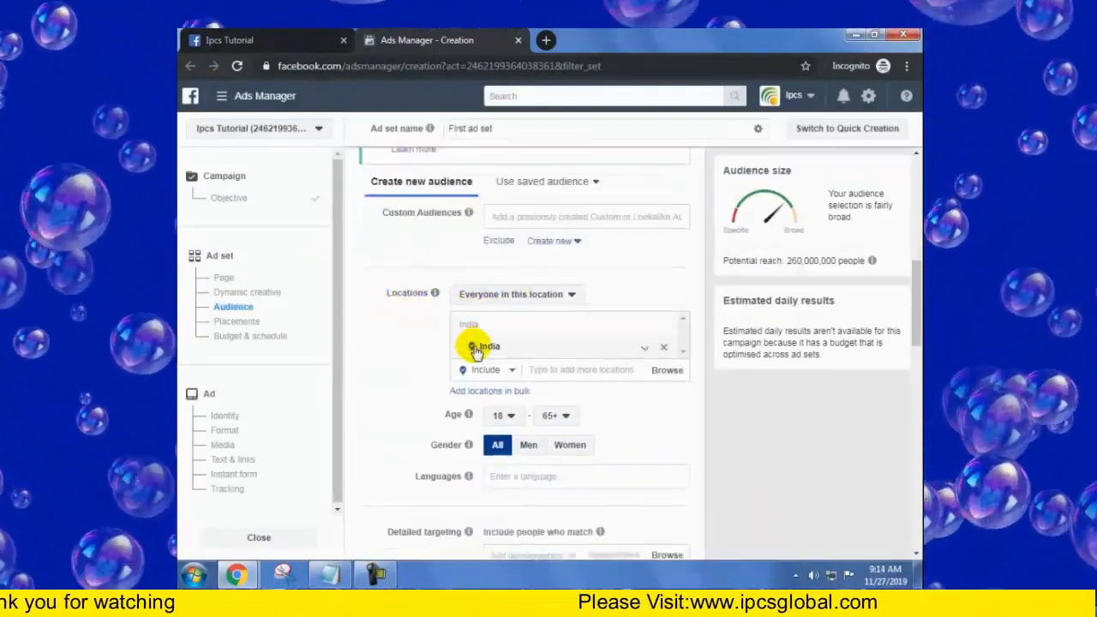
click(665, 351)
scroll(630, 356, down, 1)
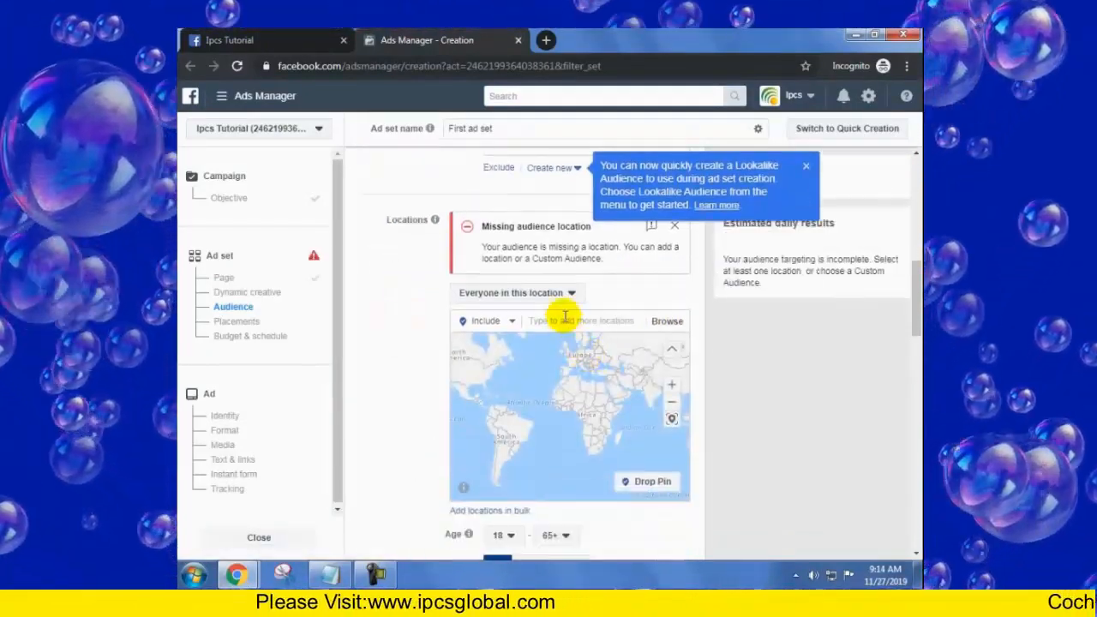
click(560, 319)
text(kerala)
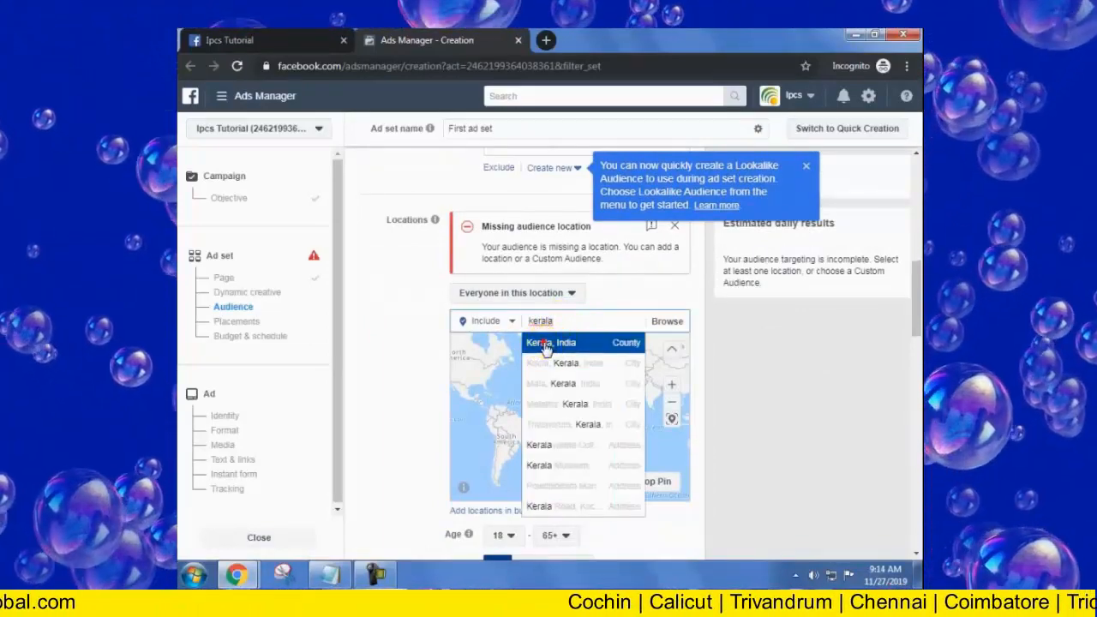
click(545, 346)
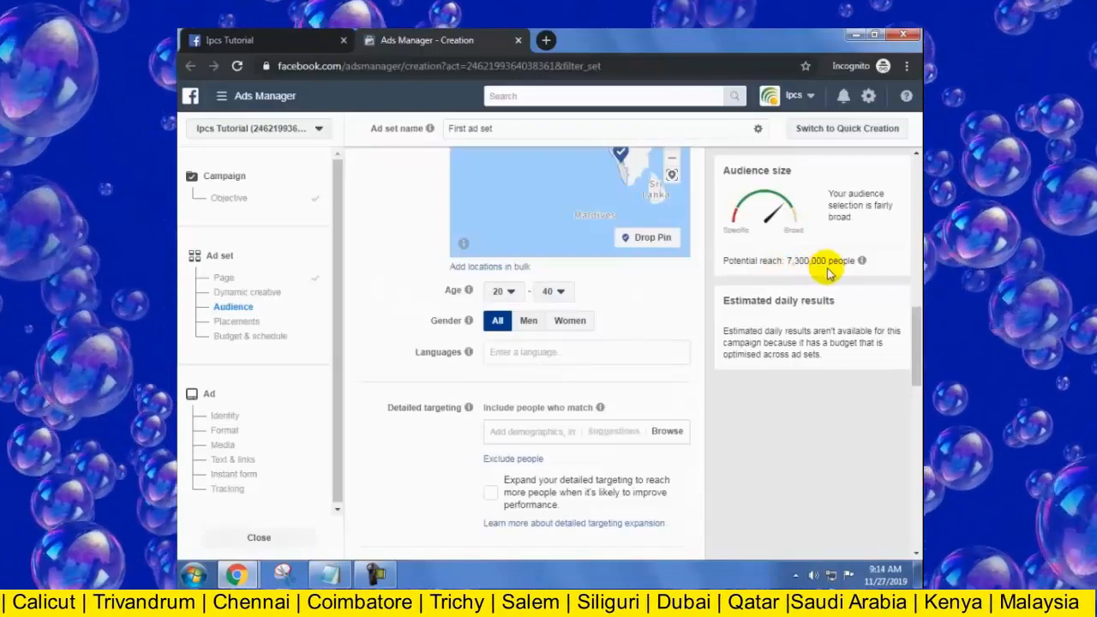
- Add English (All) to the audience's languages
scroll(602, 368, down, 1)
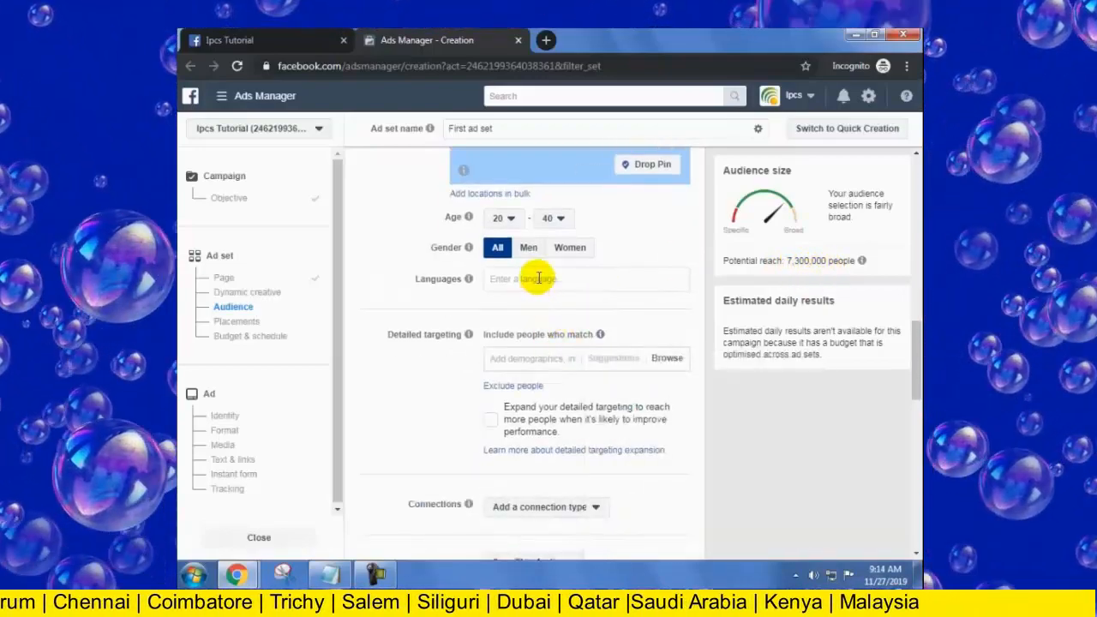
click(538, 279)
text(w)
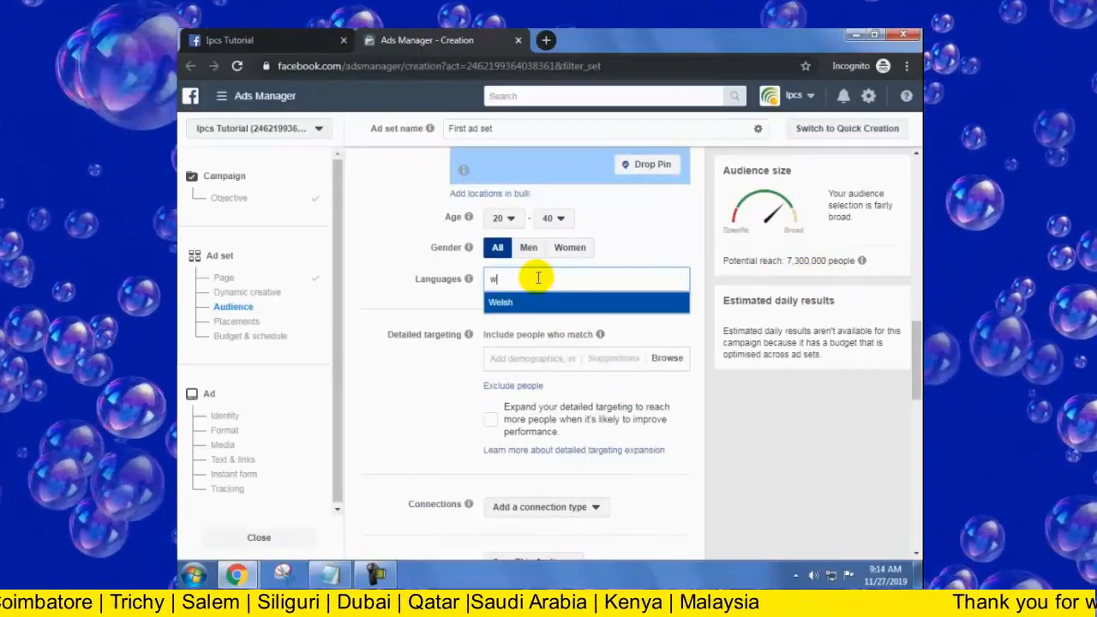
key(BackSpace)
text(en)
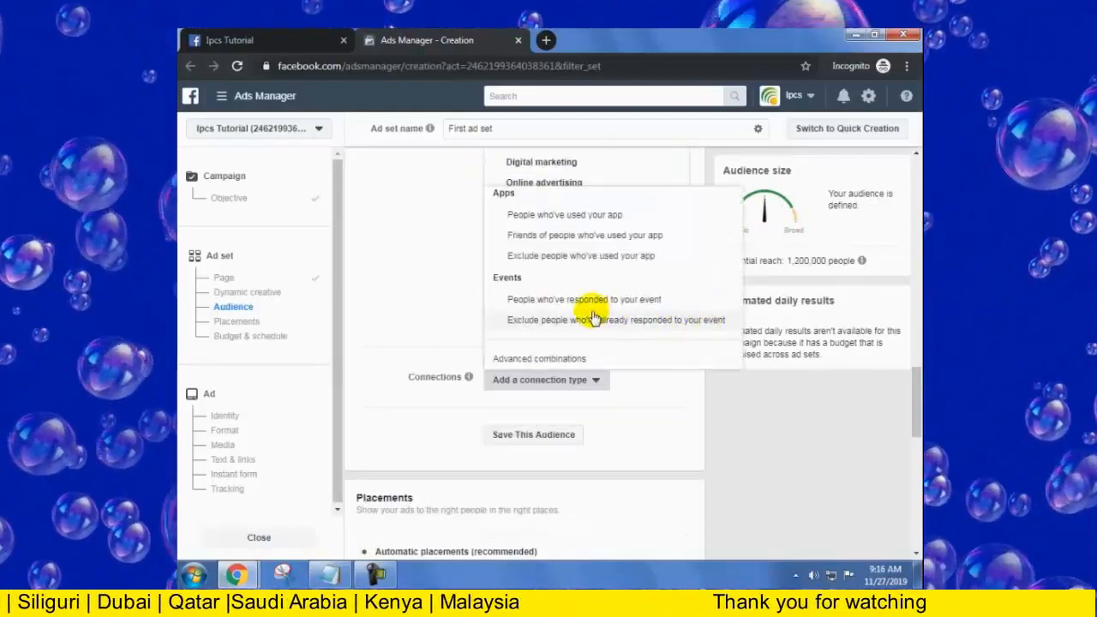
- Exclude people who like the IPCS Tutorial Page and save the audience, entering Audience 1 in its name
scroll(575, 299, up, 2)
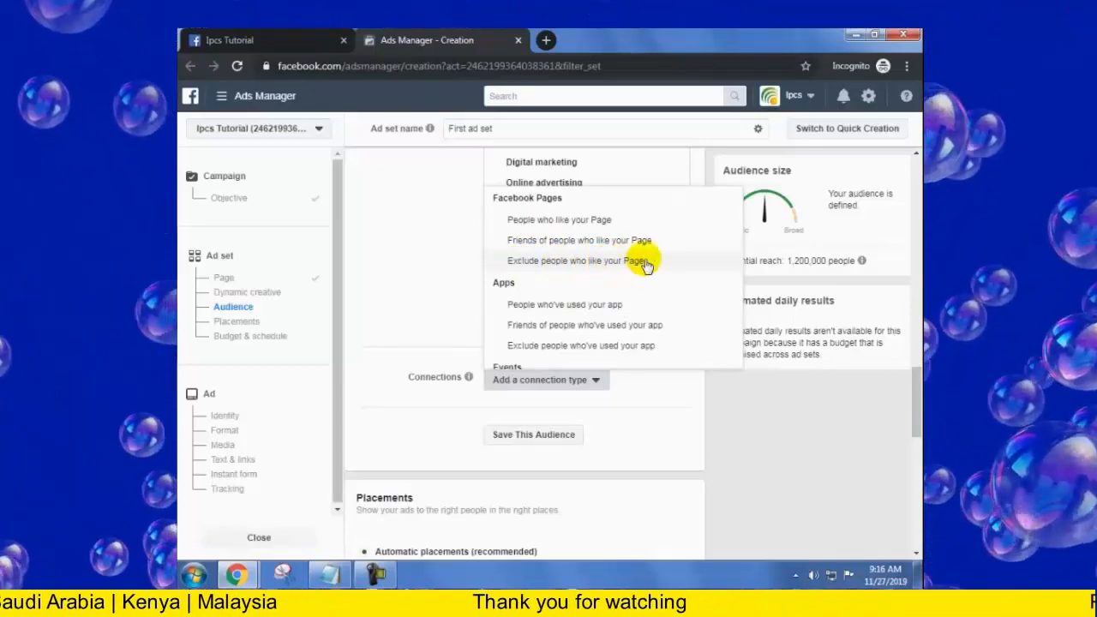
click(574, 262)
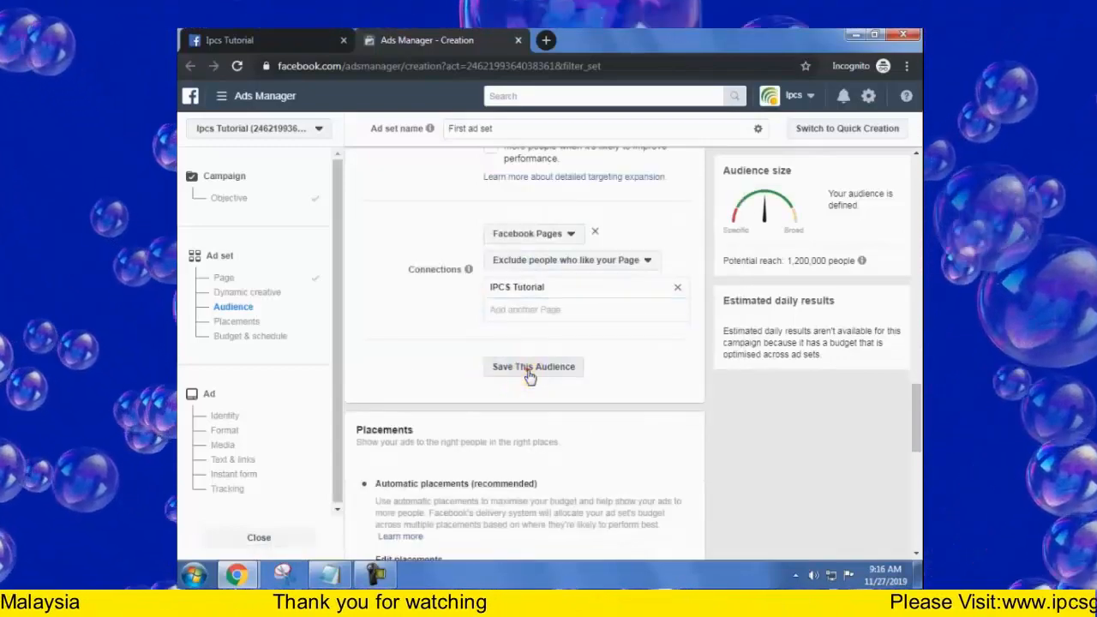
click(526, 371)
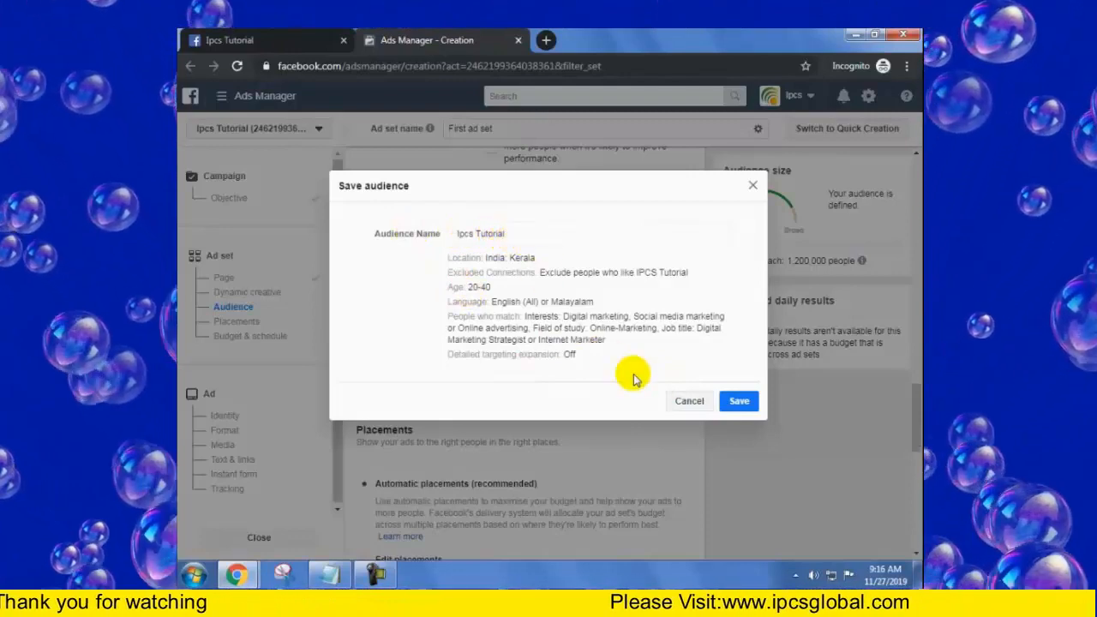
click(546, 230)
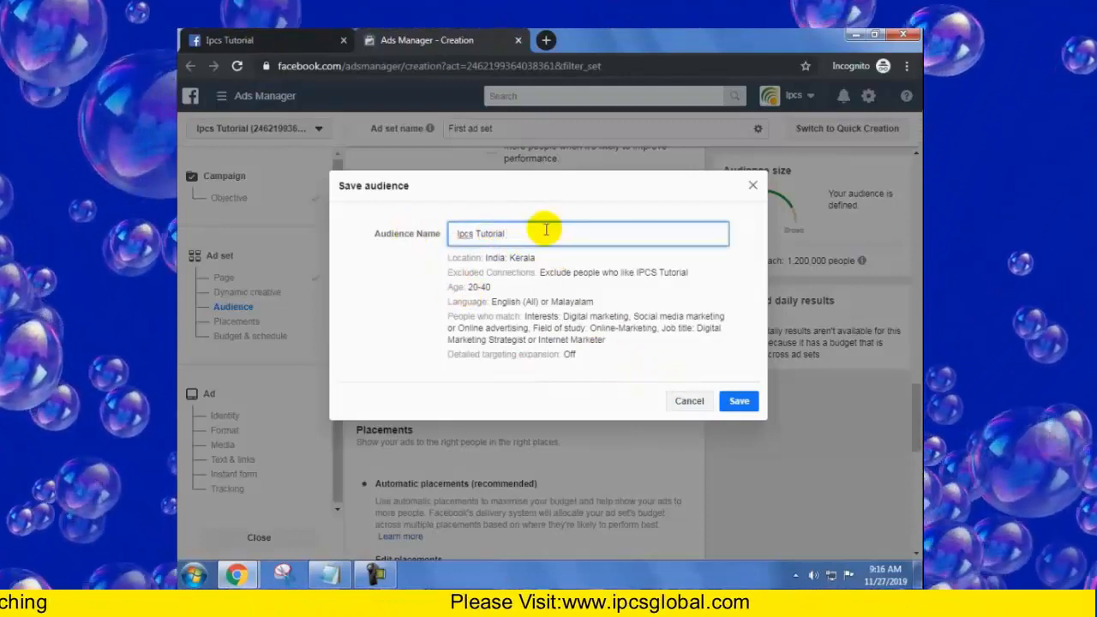
text(Audience 1)
click(737, 401)
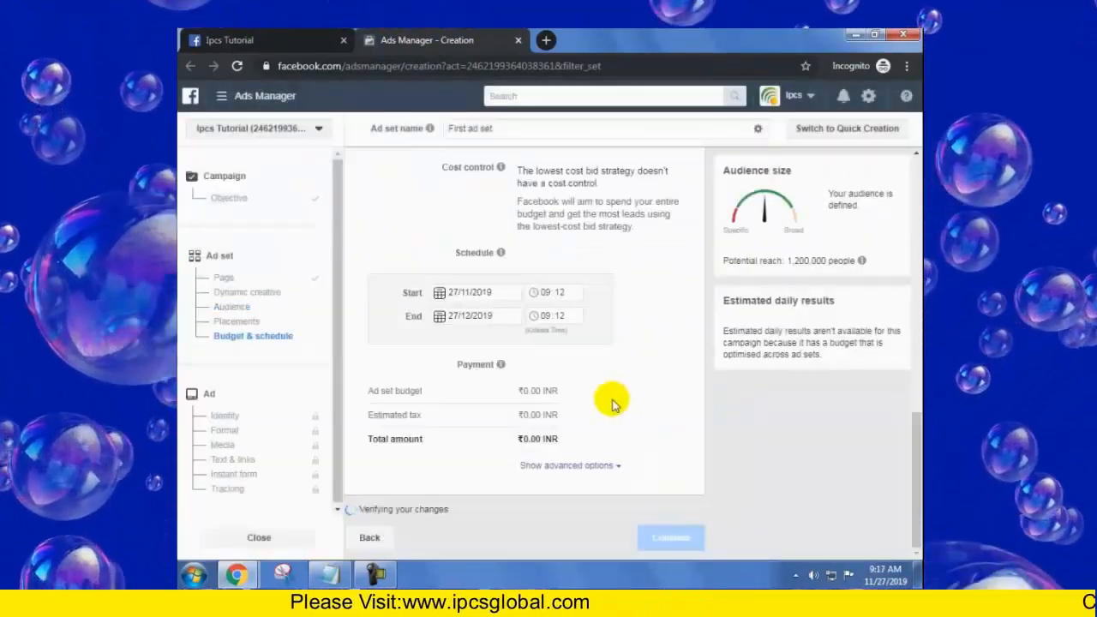
- Schedule the ad set to start on 29/11/2019 and end on 30/12/2019
click(475, 294)
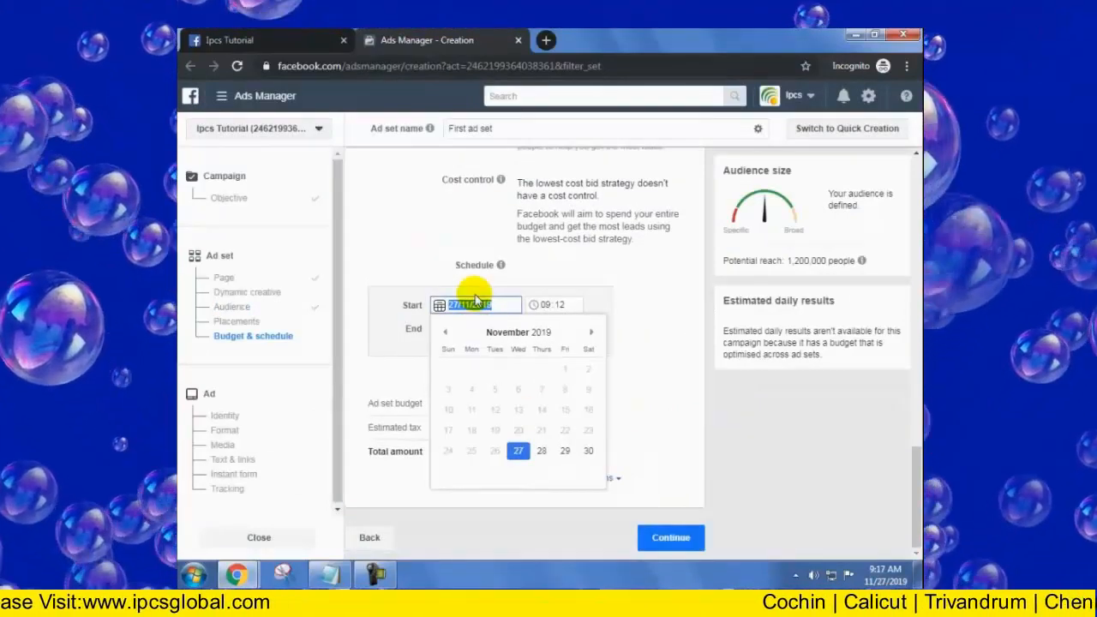
click(563, 450)
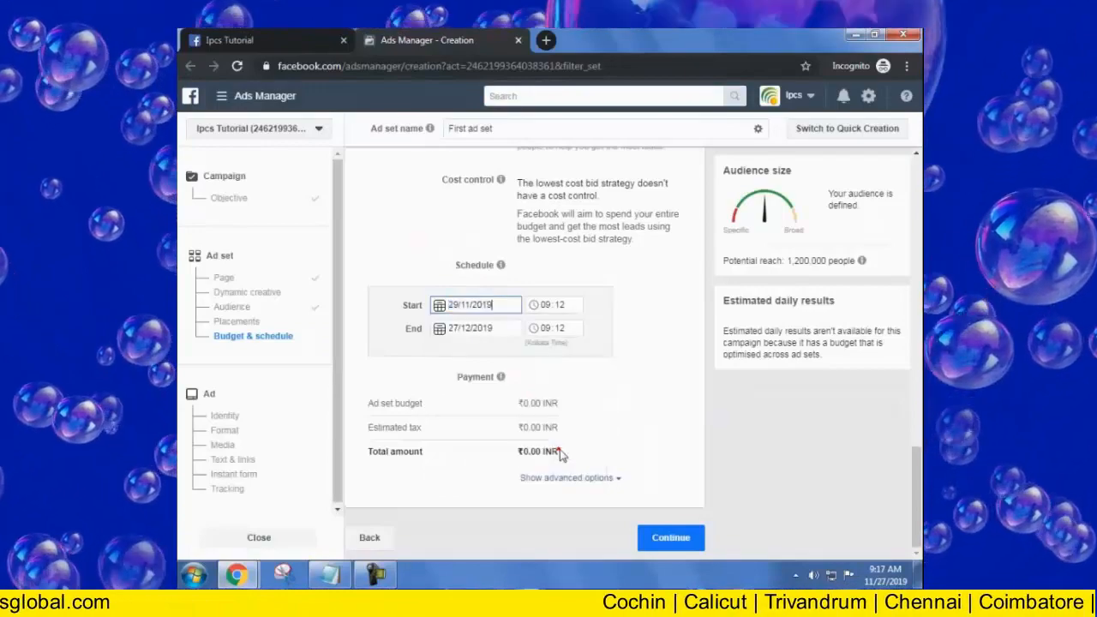
click(476, 328)
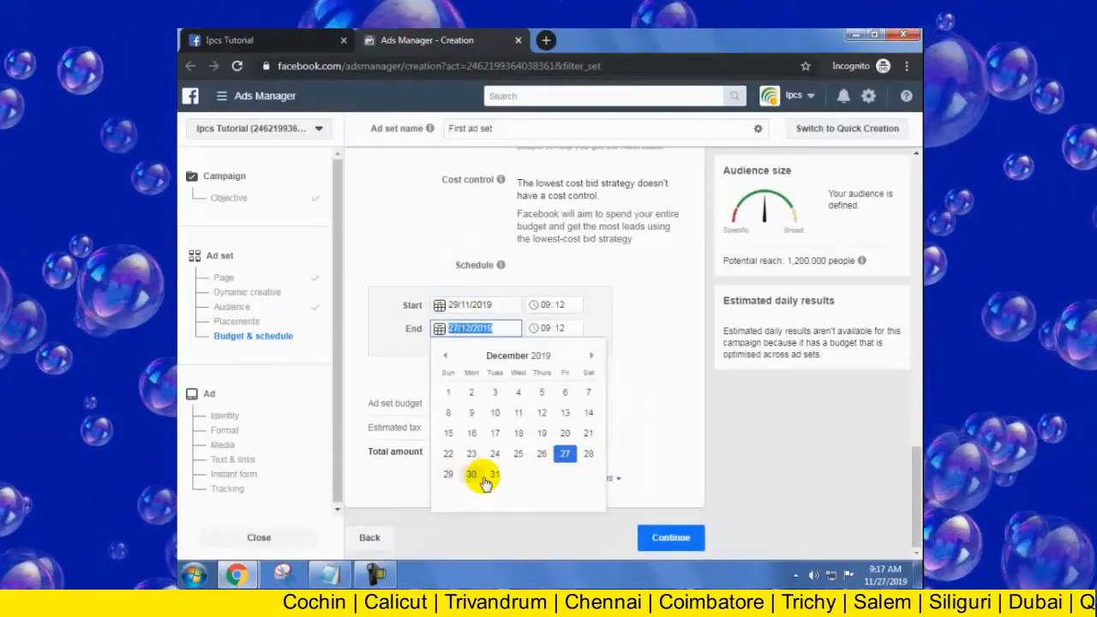
click(474, 478)
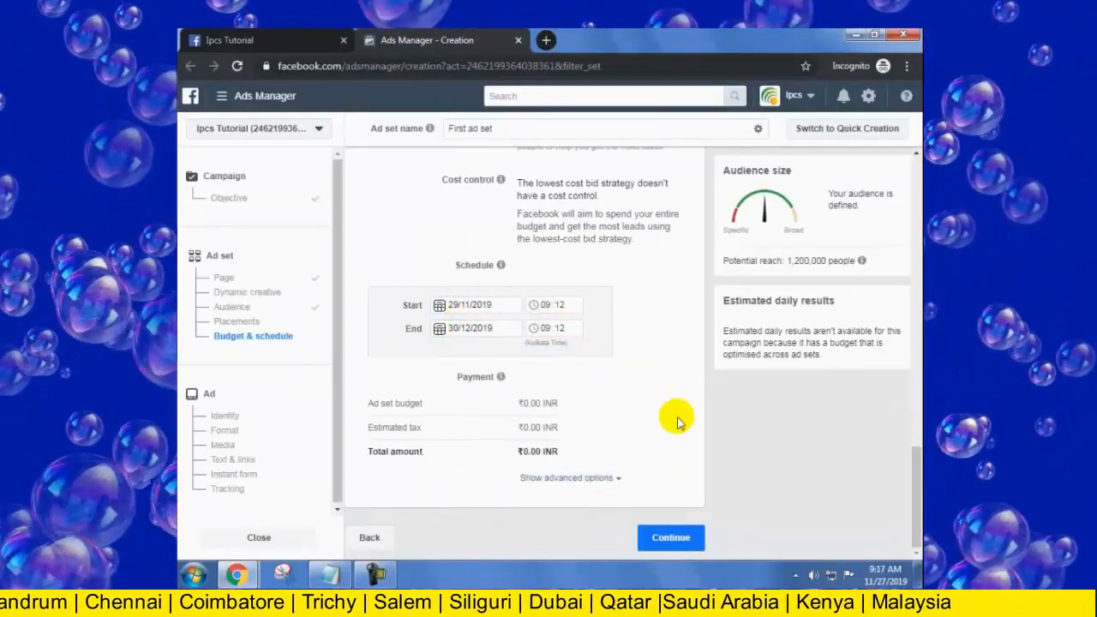
- Continue to the ad setup and name the ad Lead Generation Ad 1
click(669, 537)
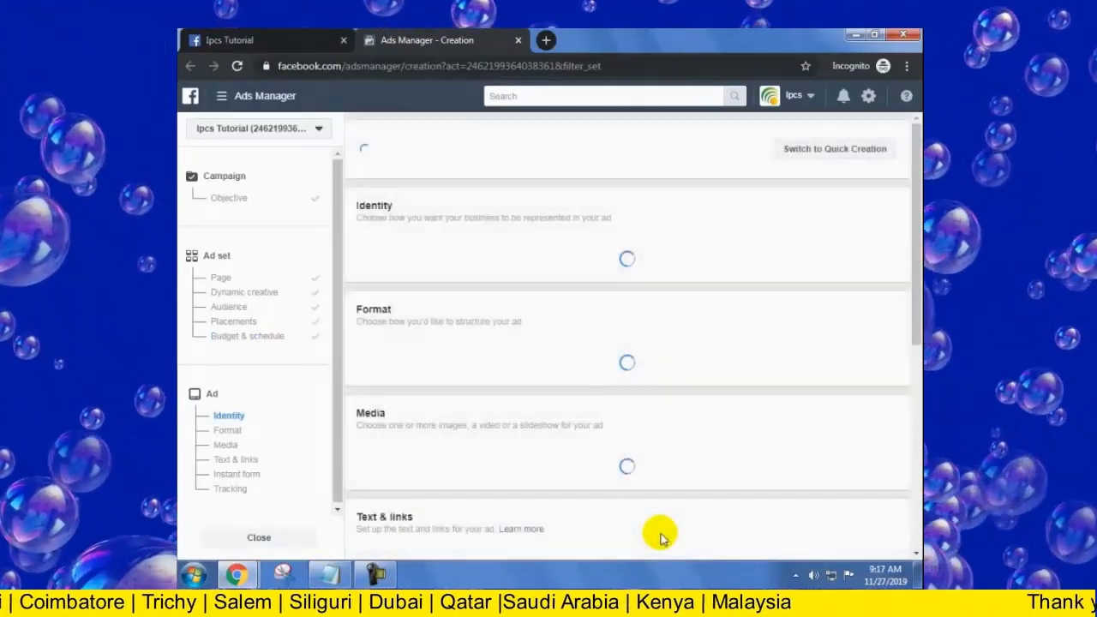
click(439, 147)
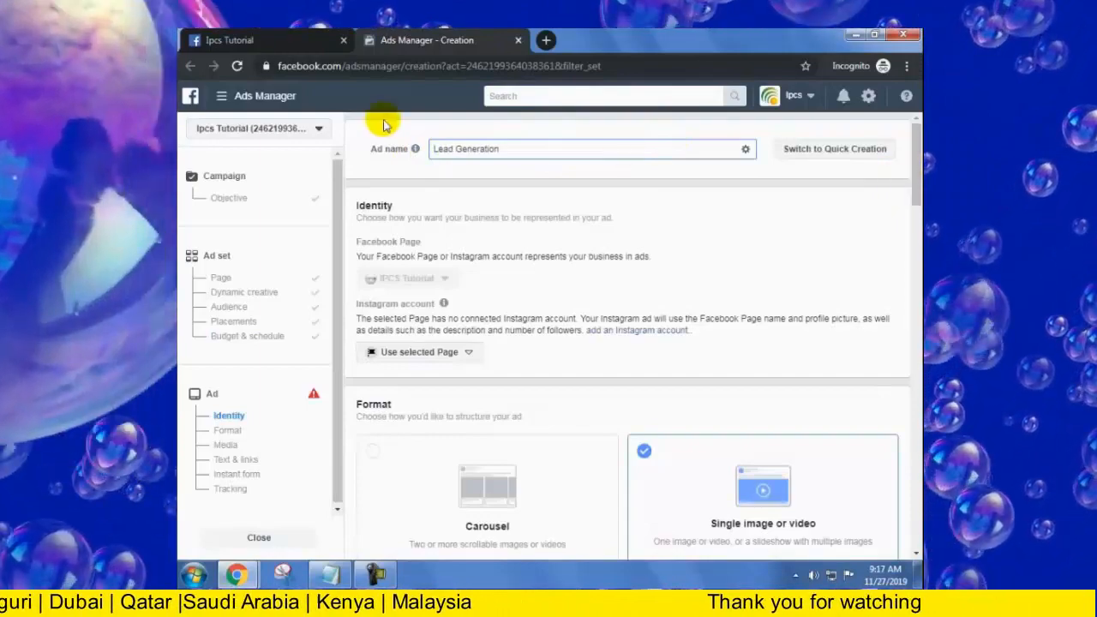
click(668, 148)
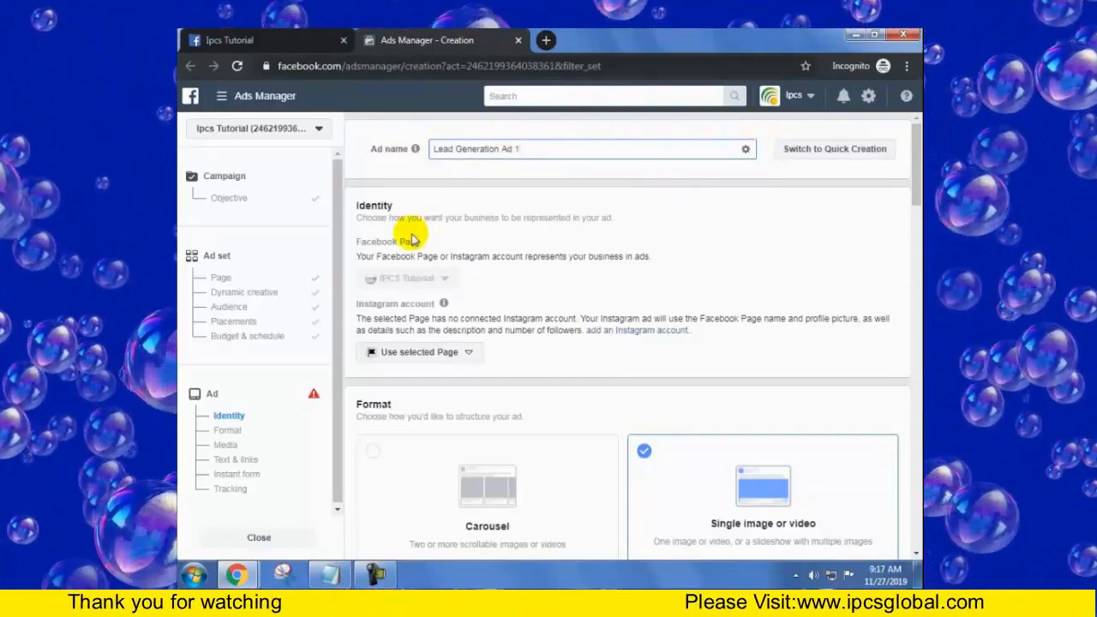
- Switch the ad preview to Desktop News Feed and enter the primary text "IPCS DIGITAL FOR DIGITAL MARKETING"
scroll(692, 277, down, 3)
scroll(445, 309, up, 1)
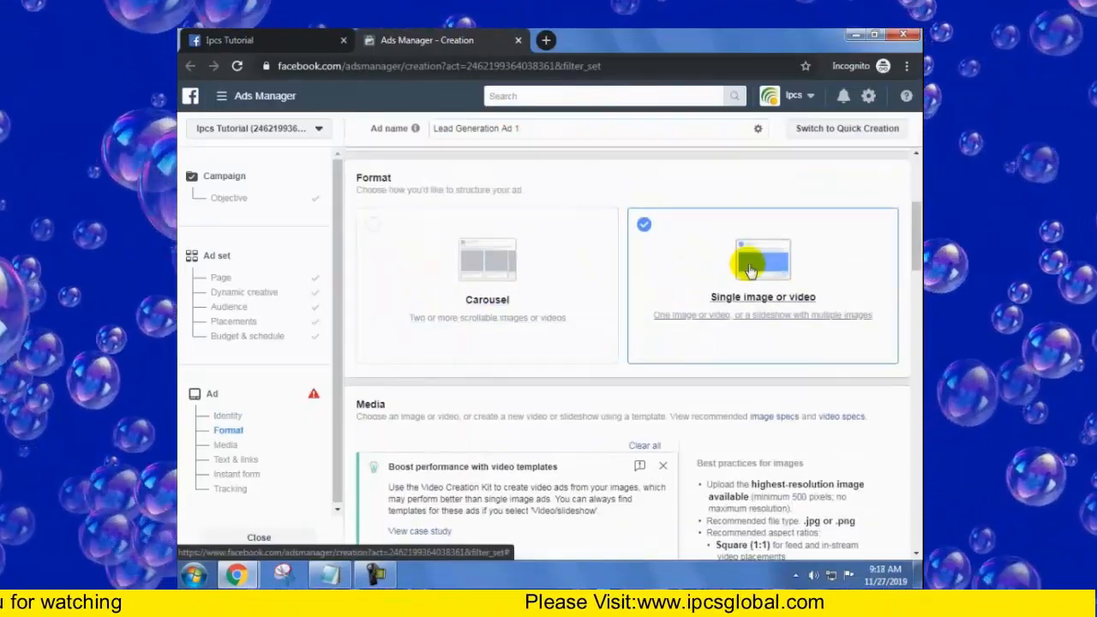
scroll(737, 272, down, 3)
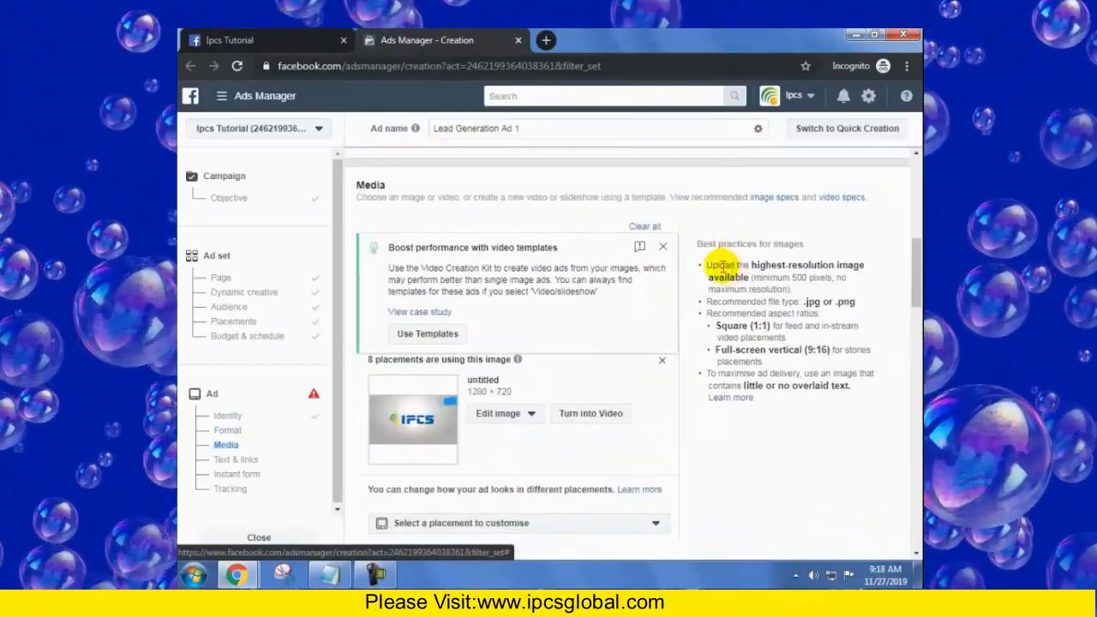
scroll(637, 291, down, 1)
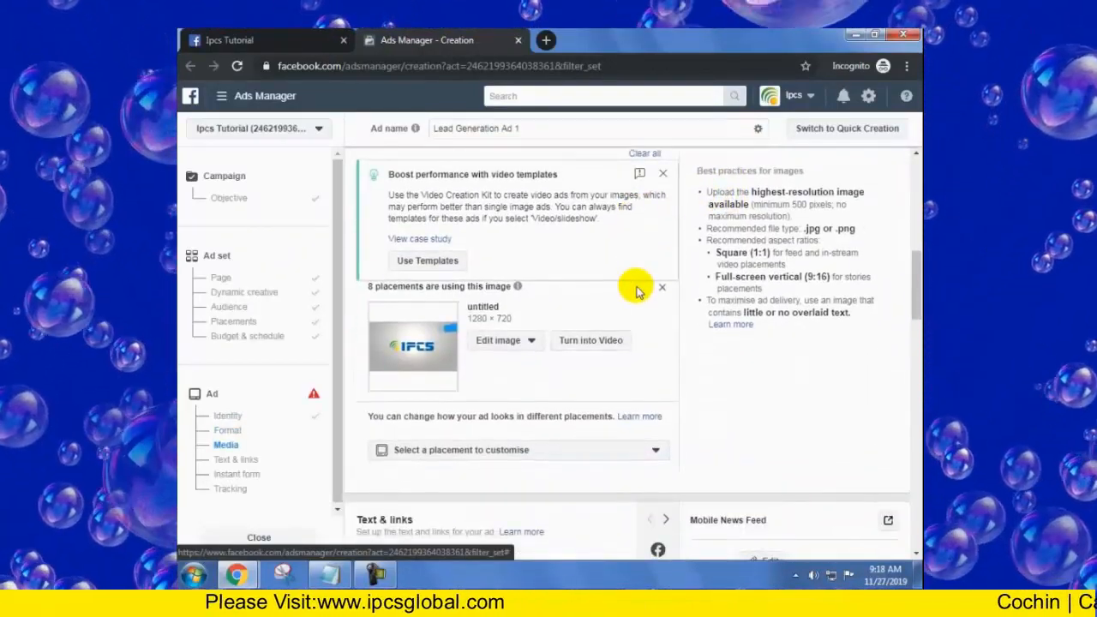
scroll(472, 238, down, 2)
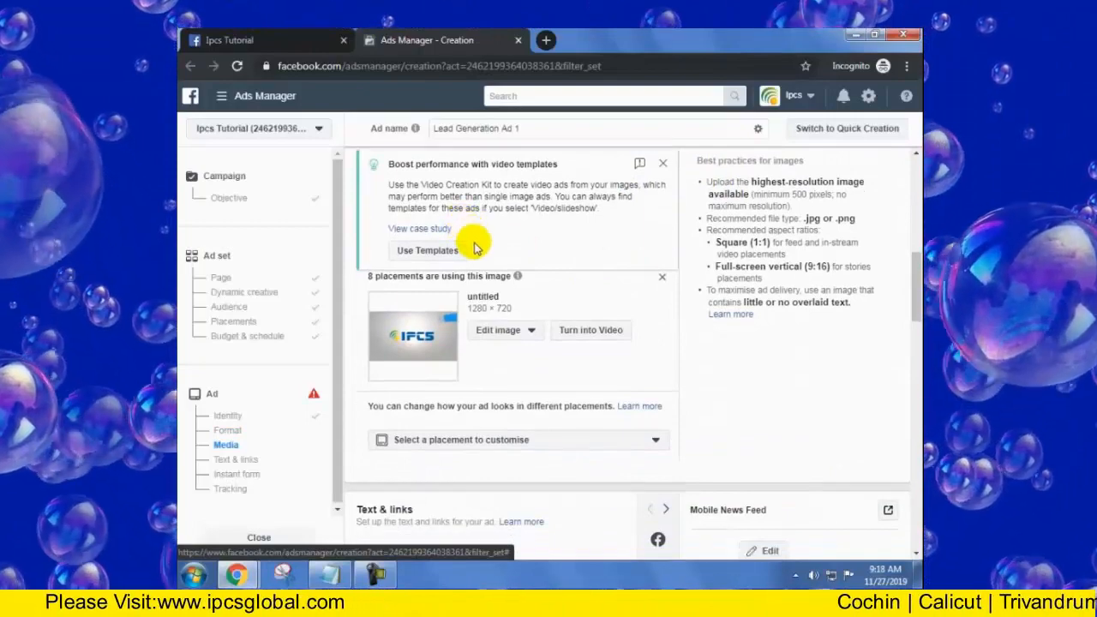
scroll(515, 294, down, 2)
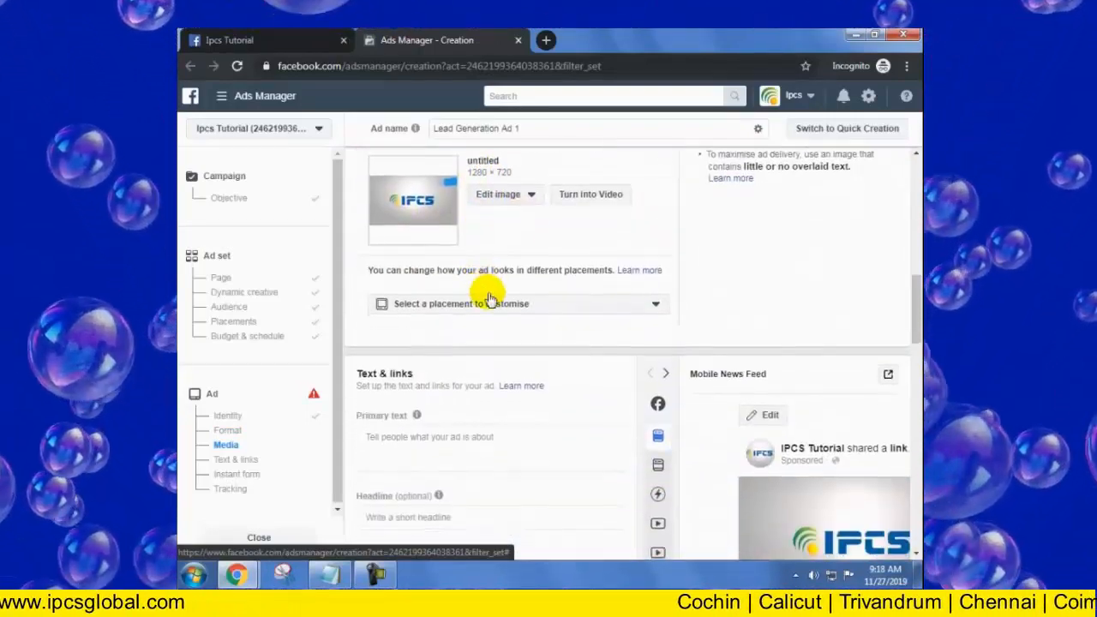
scroll(641, 379, down, 6)
mouse_move(649, 386)
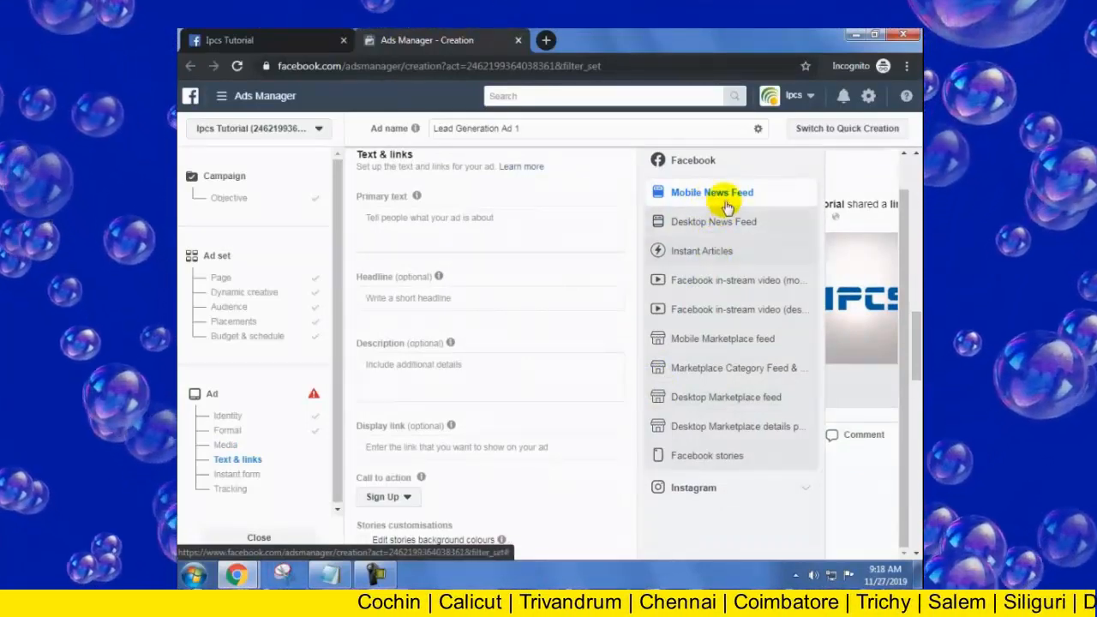
click(714, 223)
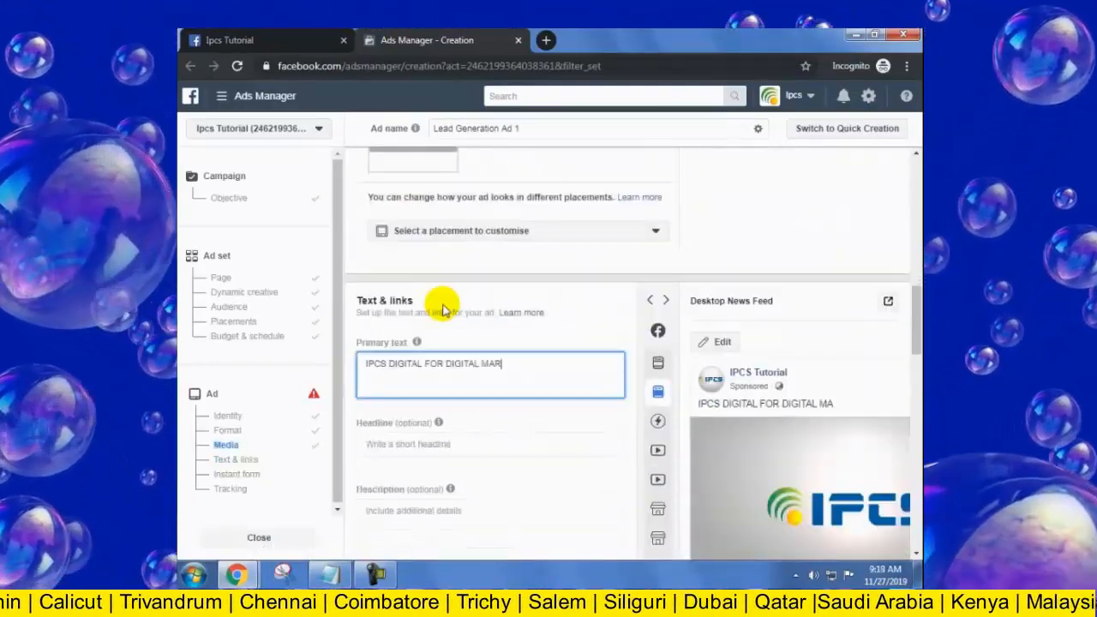
text(KETING)
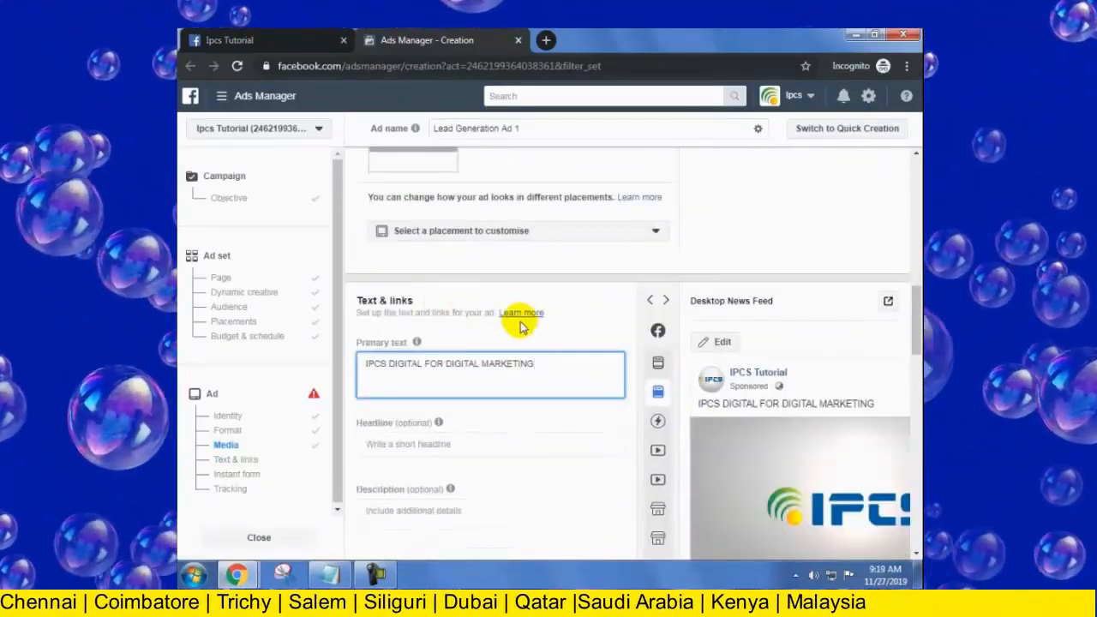
scroll(381, 369, down, 1)
click(416, 373)
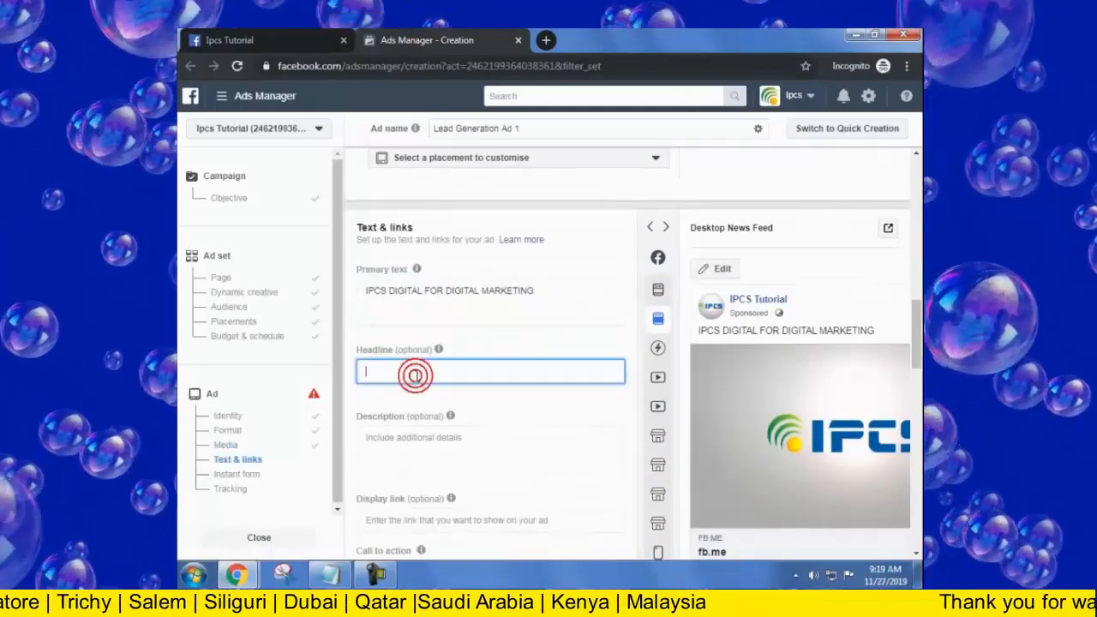
text(LEA)
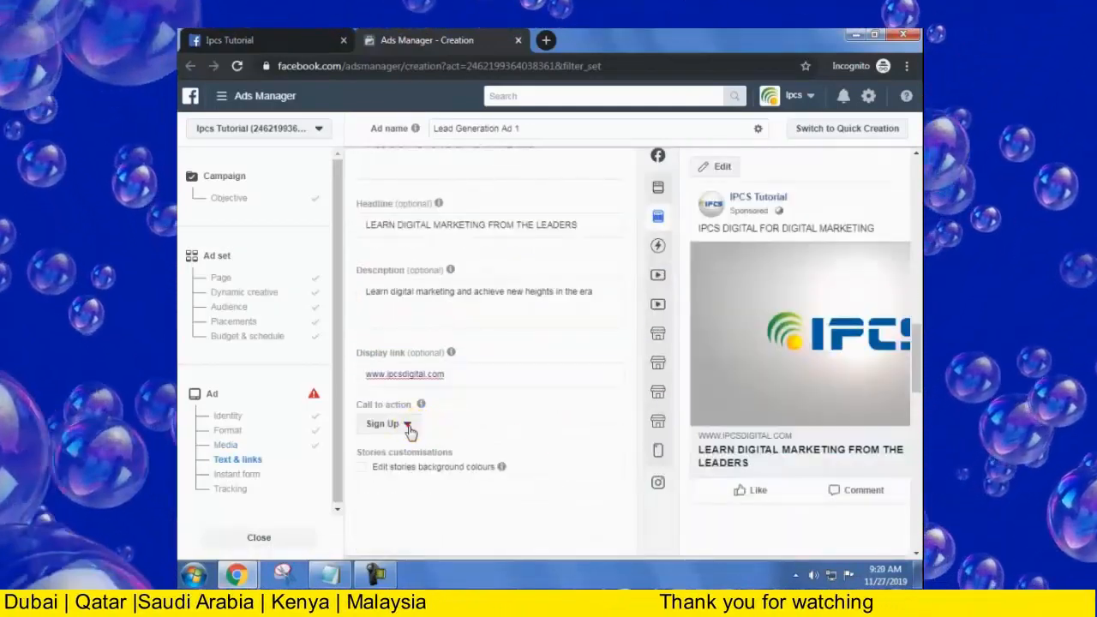
- Set the ad's call to action to Get Quote and reopen the list of call-to-action options
click(408, 426)
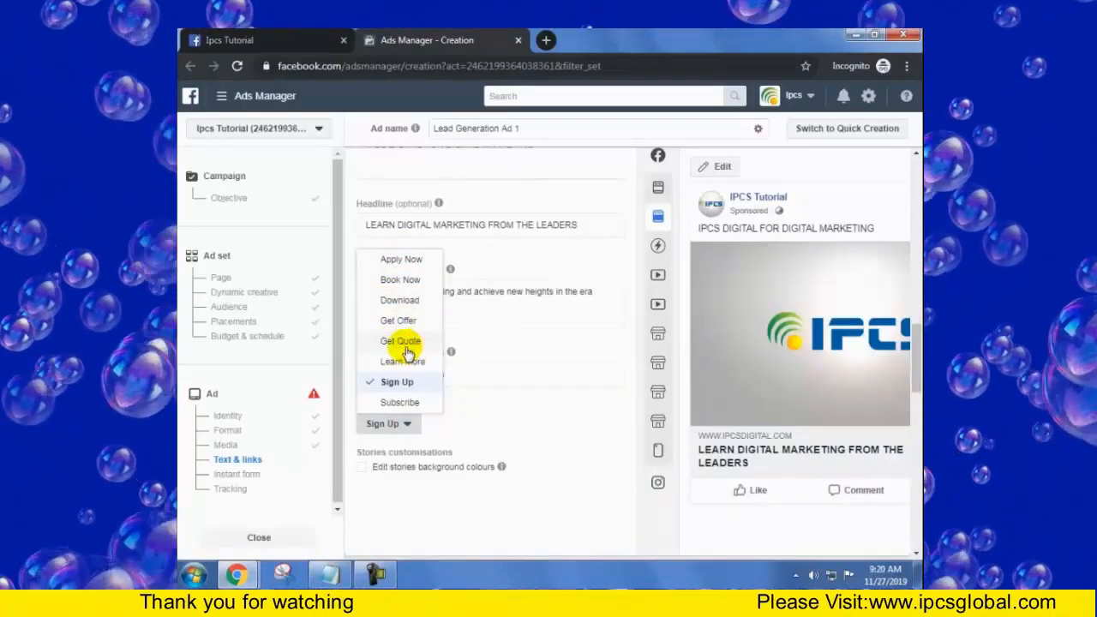
click(403, 351)
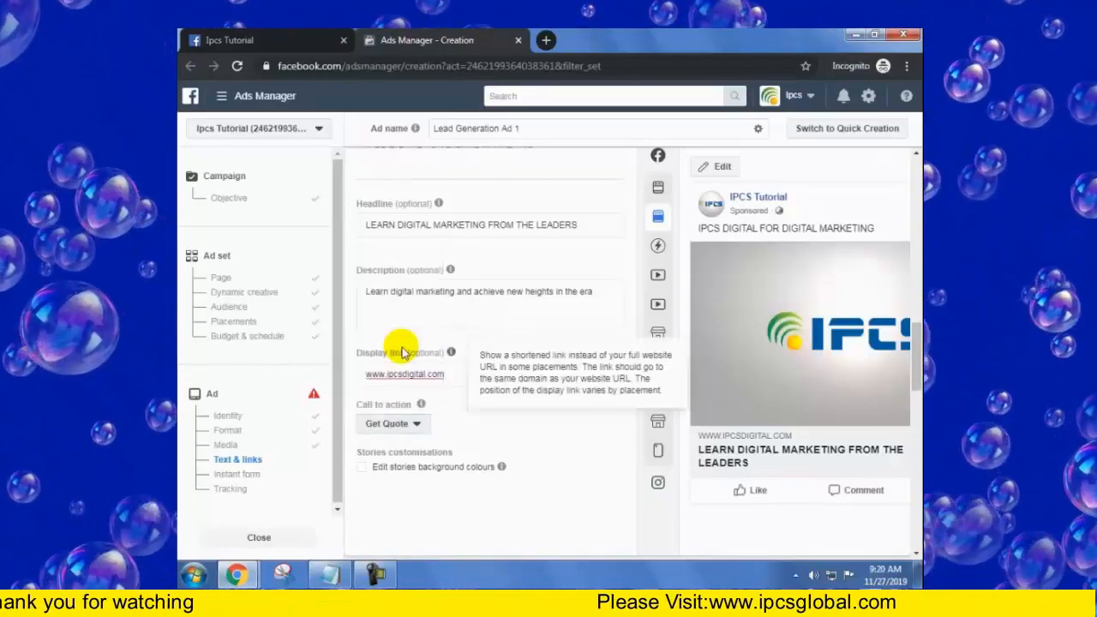
click(414, 425)
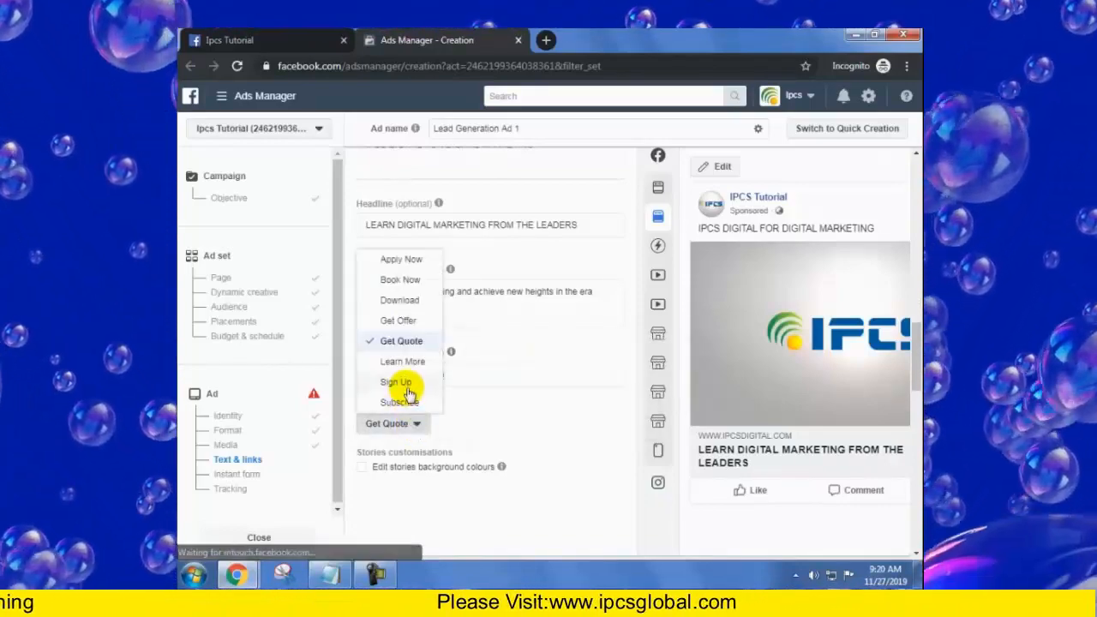
- Create a lead form with intro headline "Get to know more about digital marketing", Use uploaded image, and a bullet "Learn Digital marketing"
drag(915, 352, 889, 431)
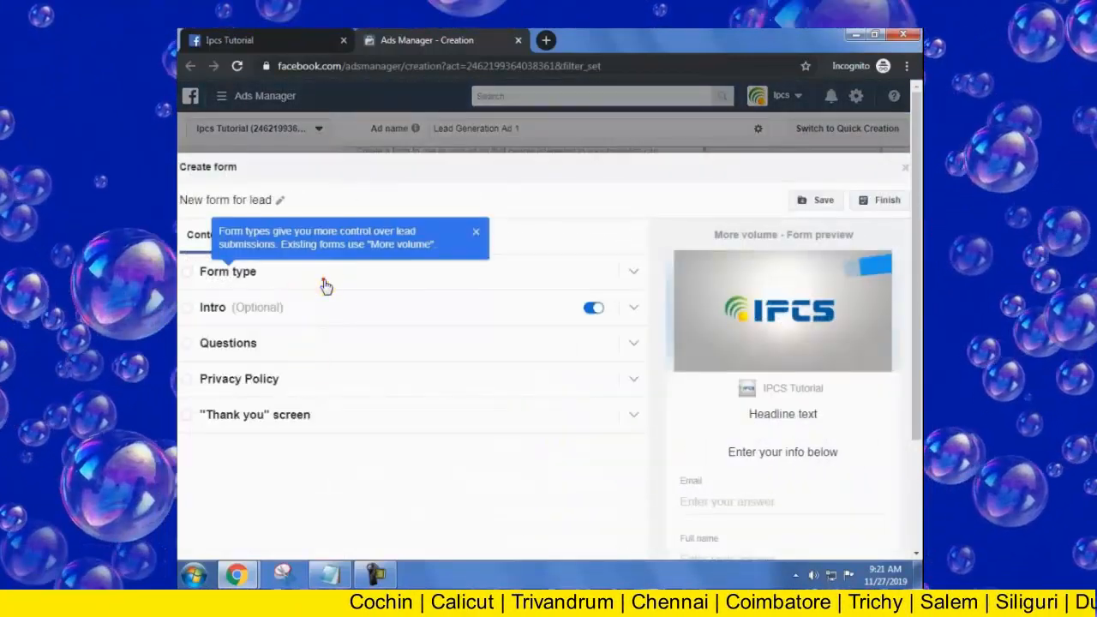
click(326, 285)
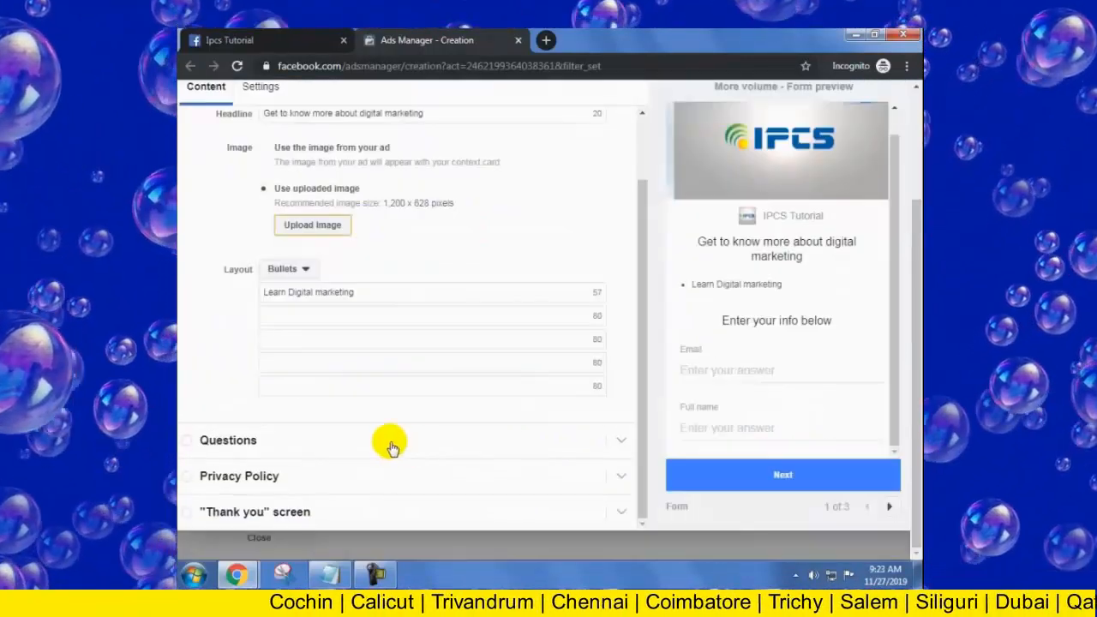
- Add a Phone number contact question to the lead form and check it in the form preview
click(390, 445)
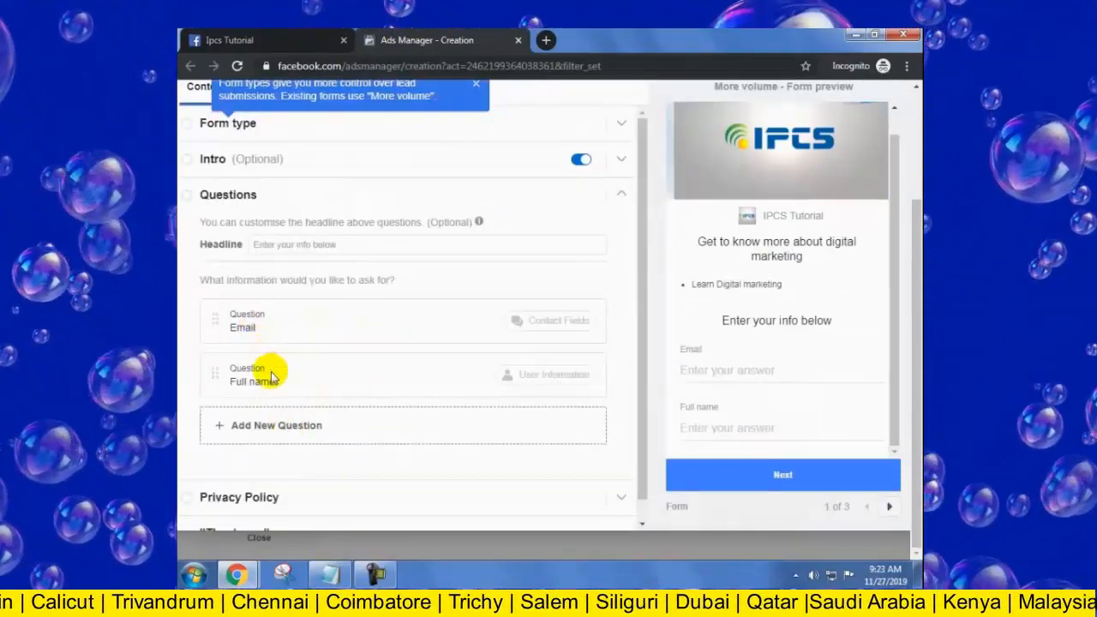
click(278, 428)
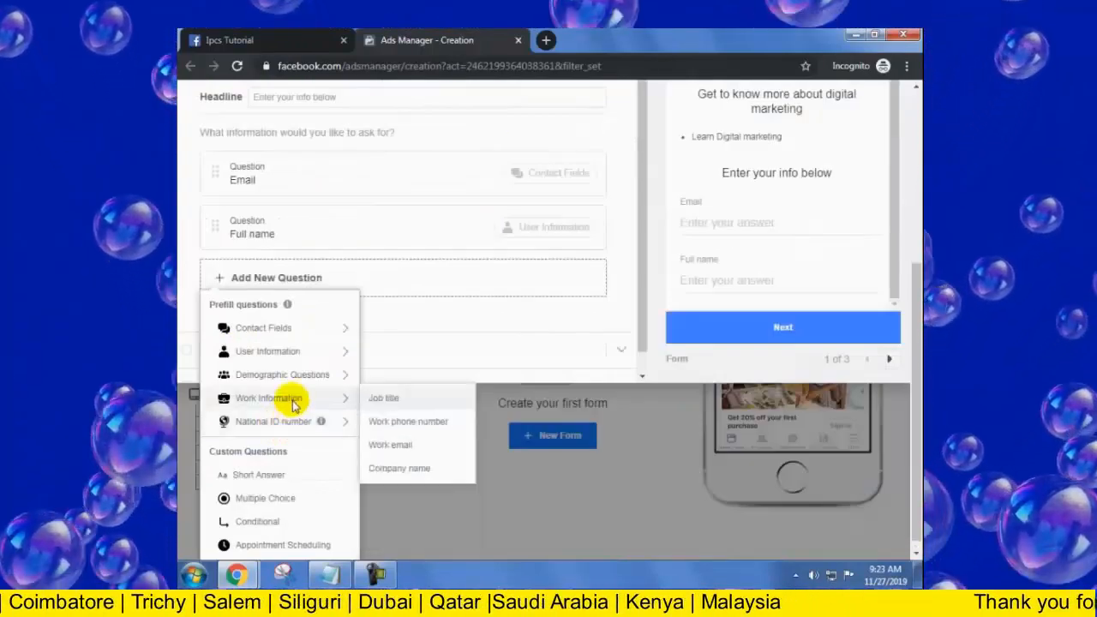
click(501, 326)
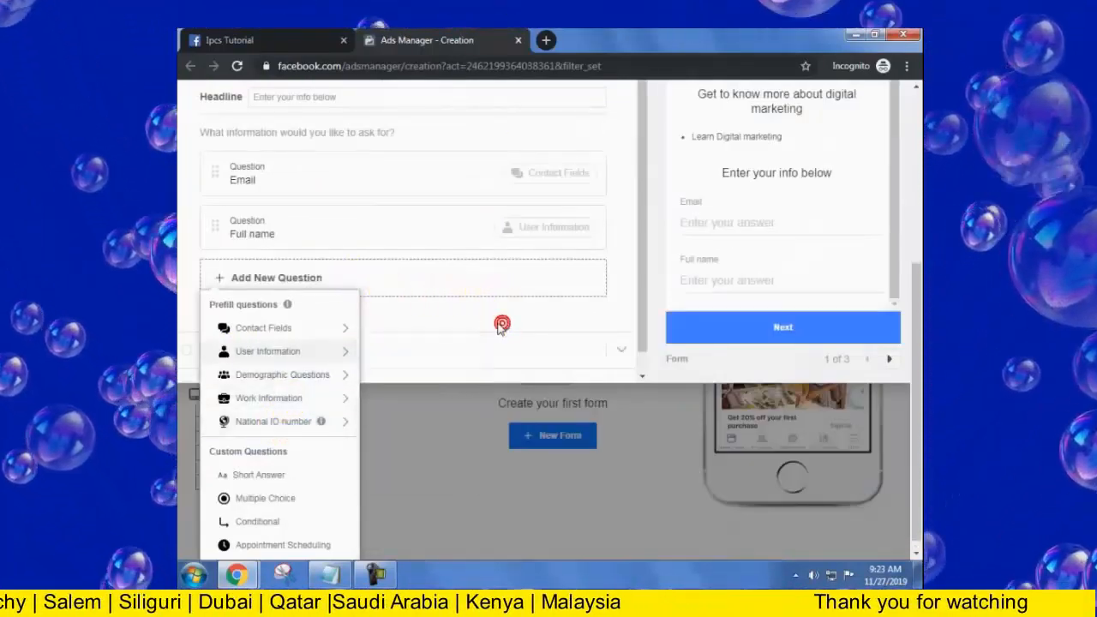
click(227, 279)
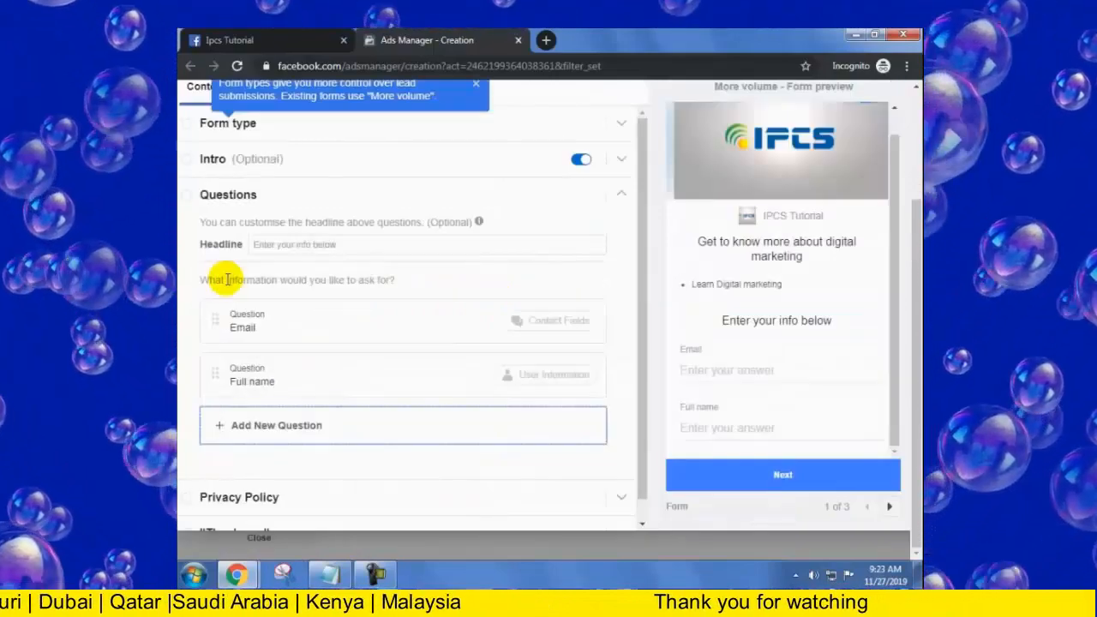
click(225, 430)
mouse_move(289, 360)
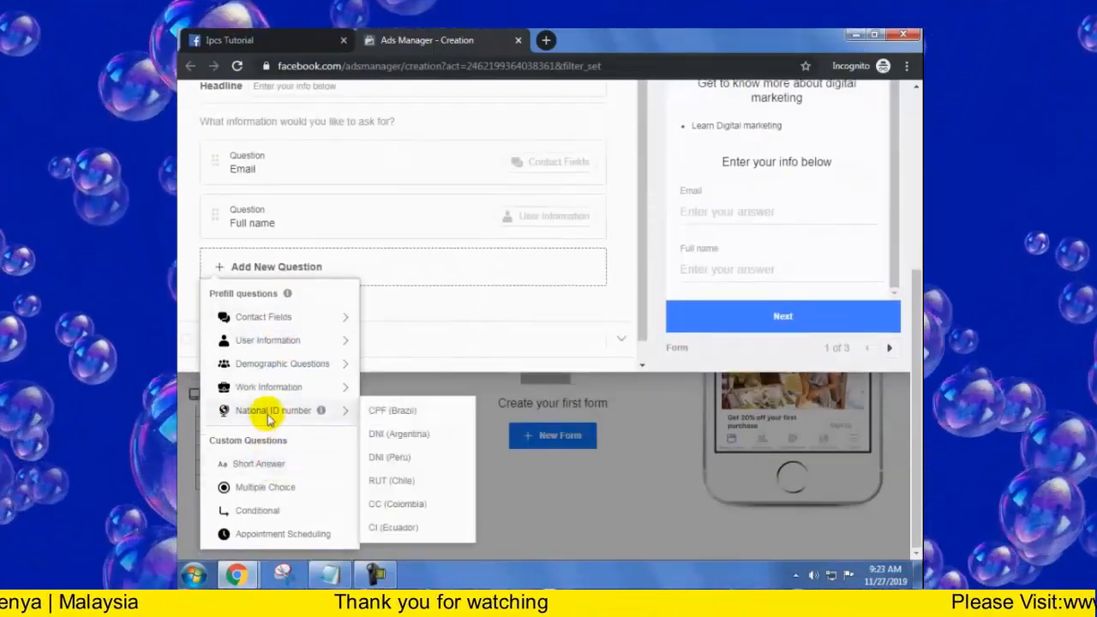
mouse_move(266, 383)
mouse_move(276, 325)
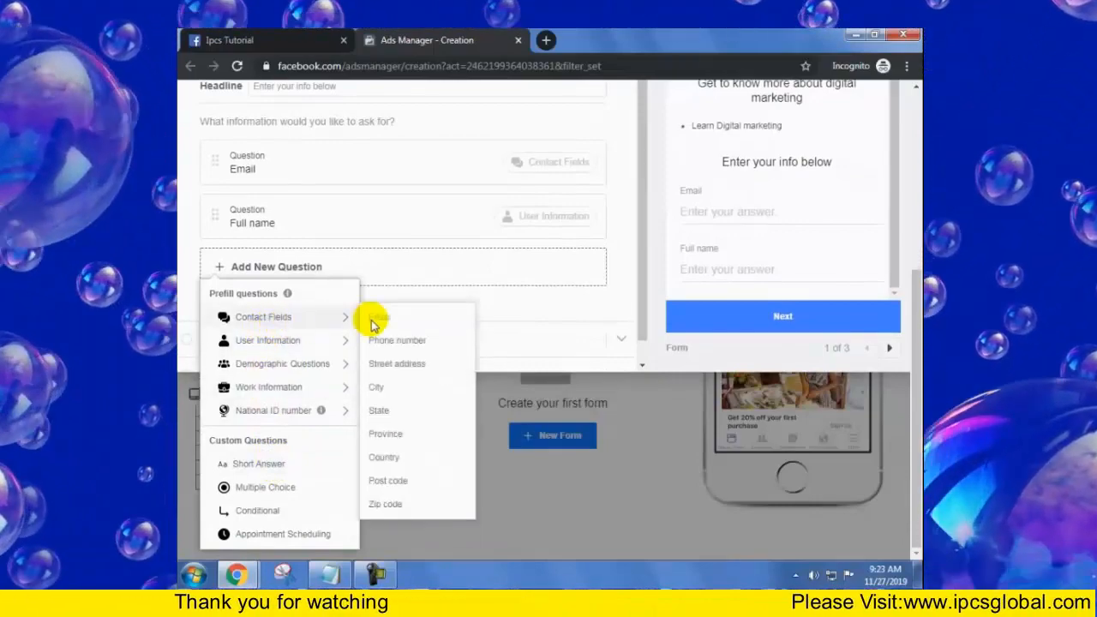
click(396, 341)
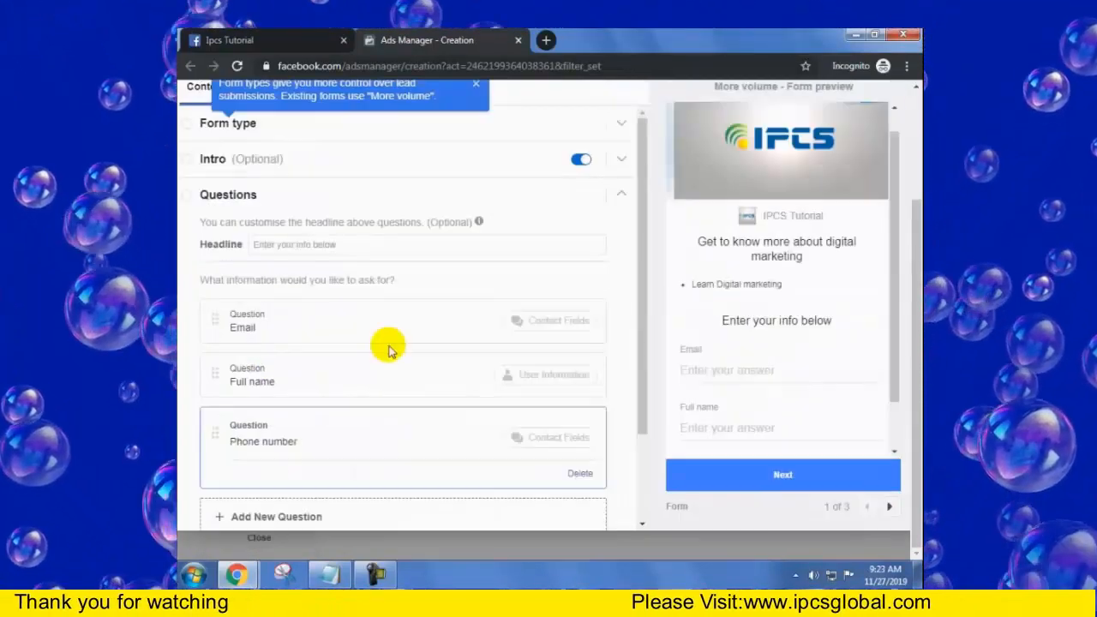
drag(896, 340, 902, 403)
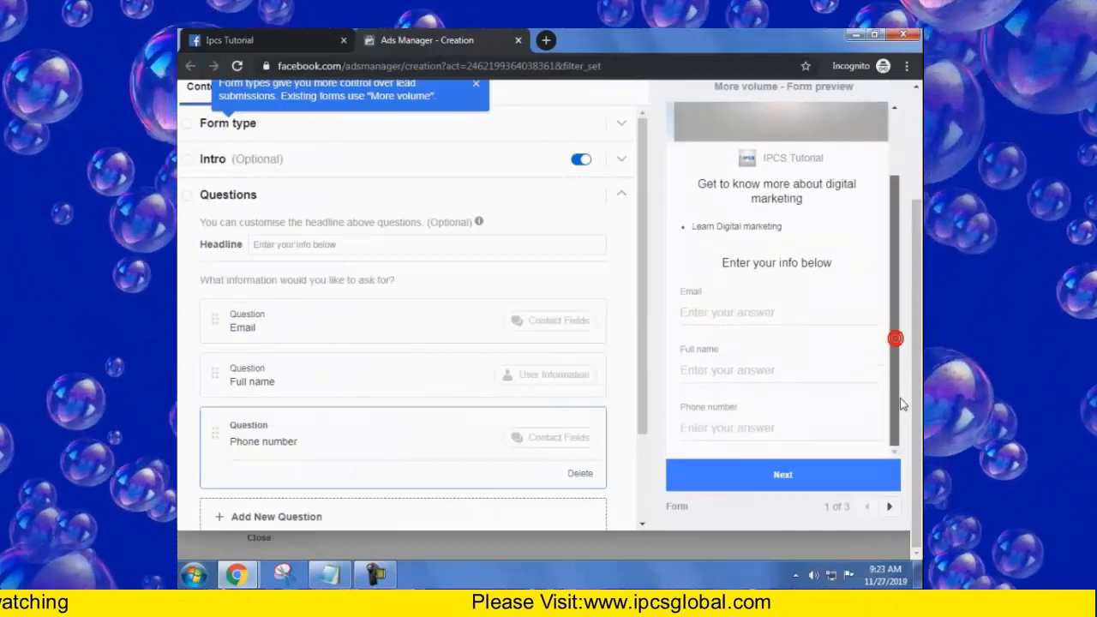
- Add a Date of birth demographic question to the lead form and check it in the form preview
scroll(300, 471, down, 3)
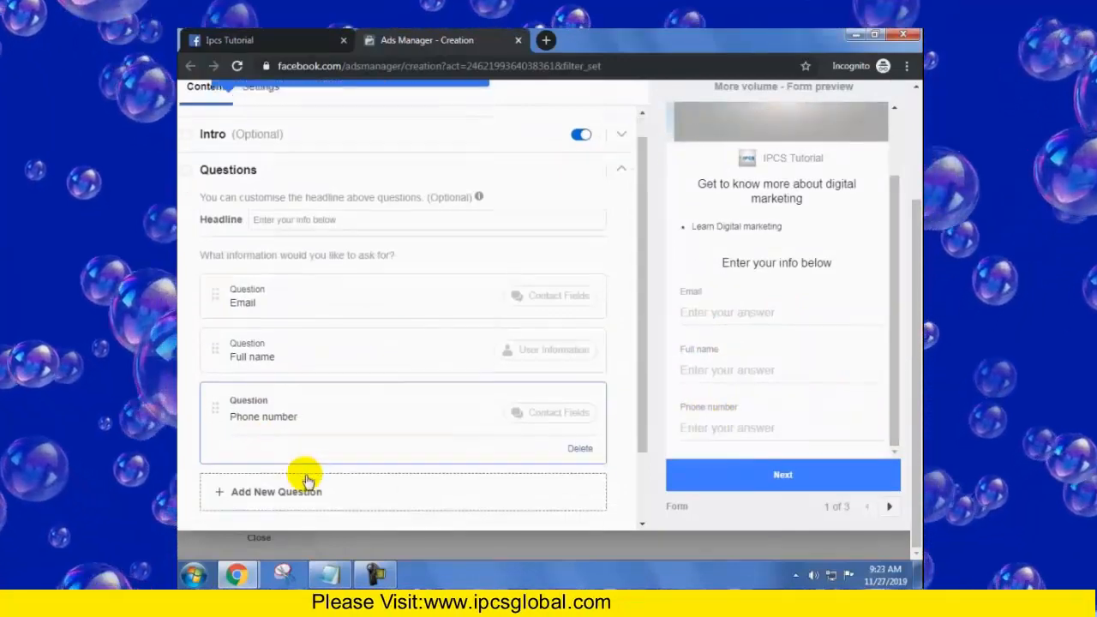
click(280, 418)
mouse_move(279, 419)
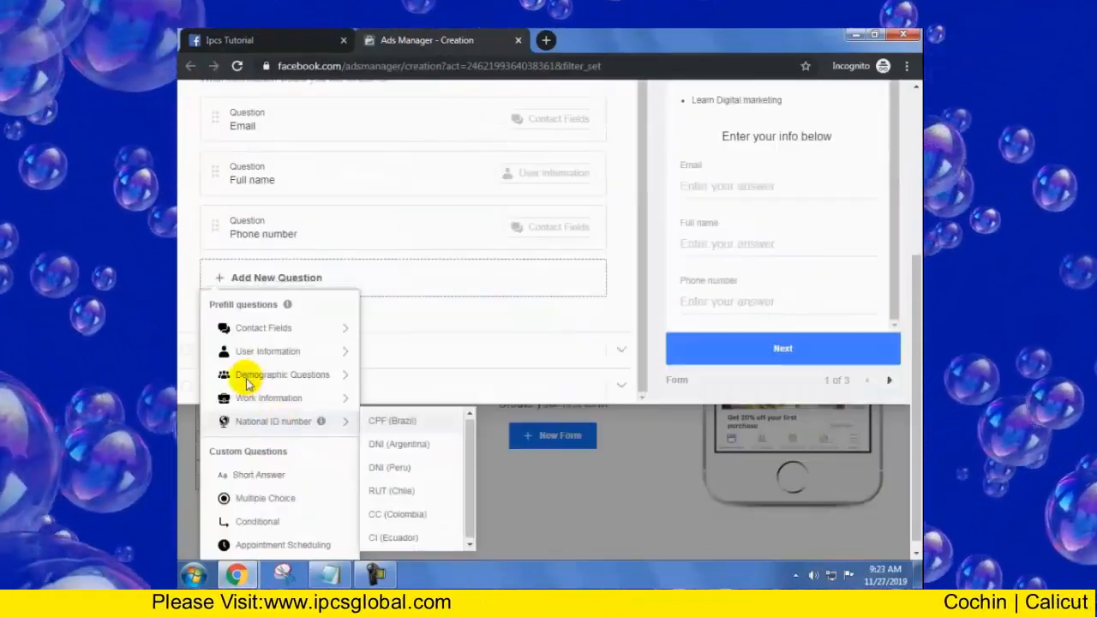
mouse_move(334, 406)
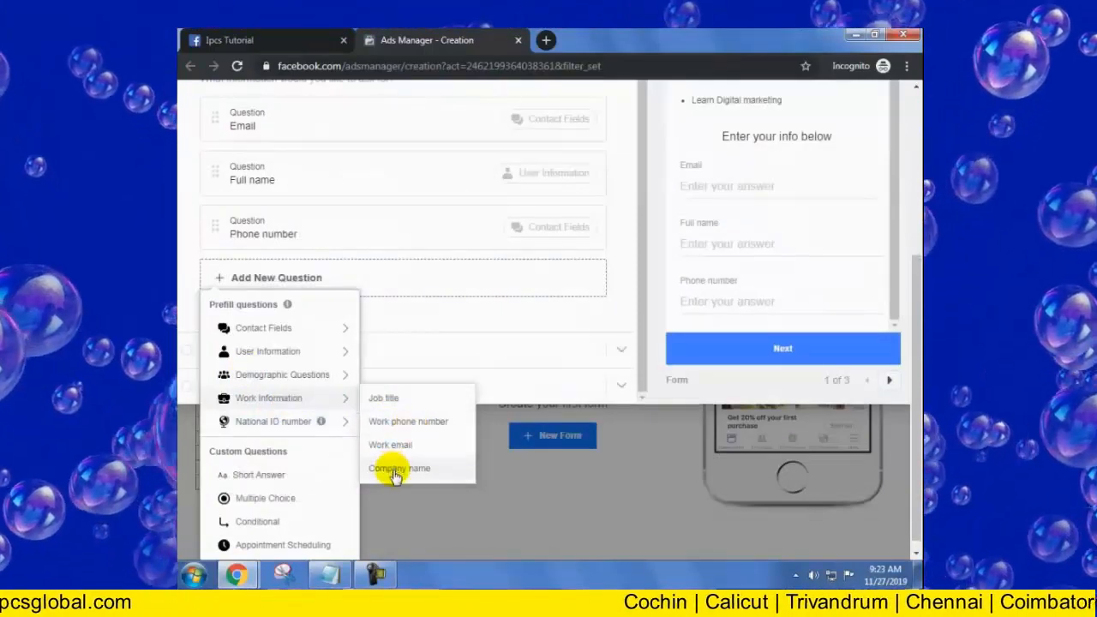
mouse_move(292, 374)
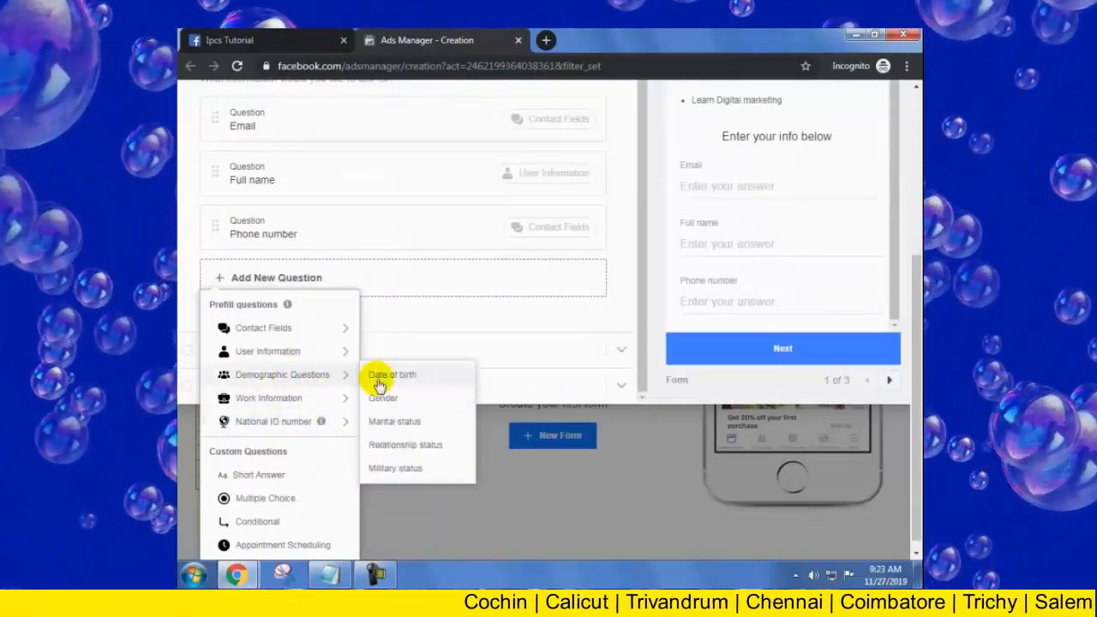
click(392, 377)
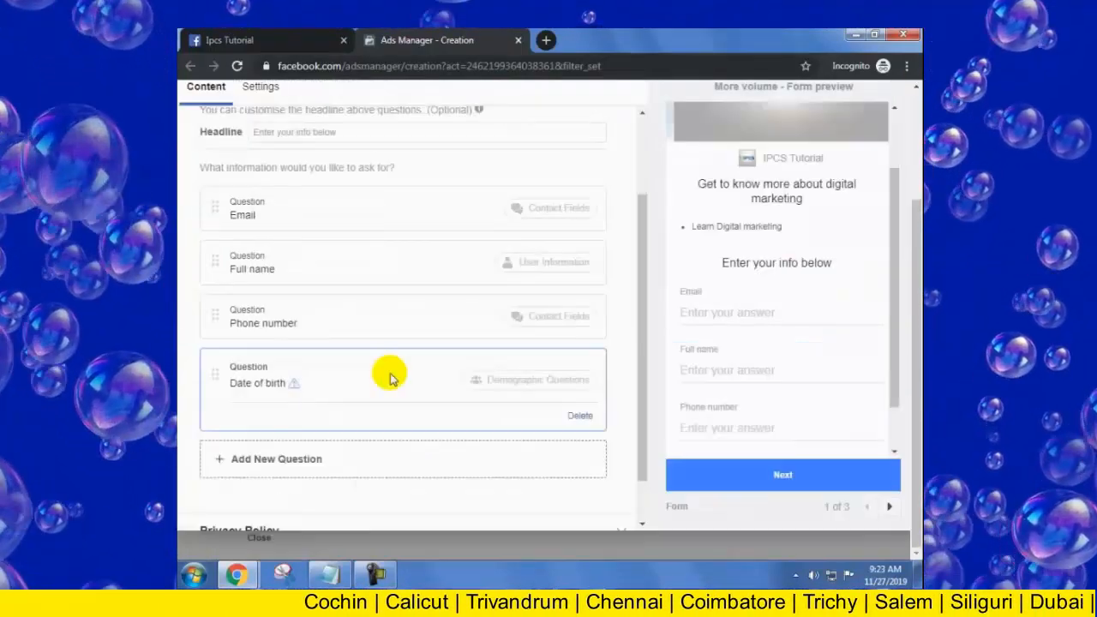
drag(896, 342, 897, 404)
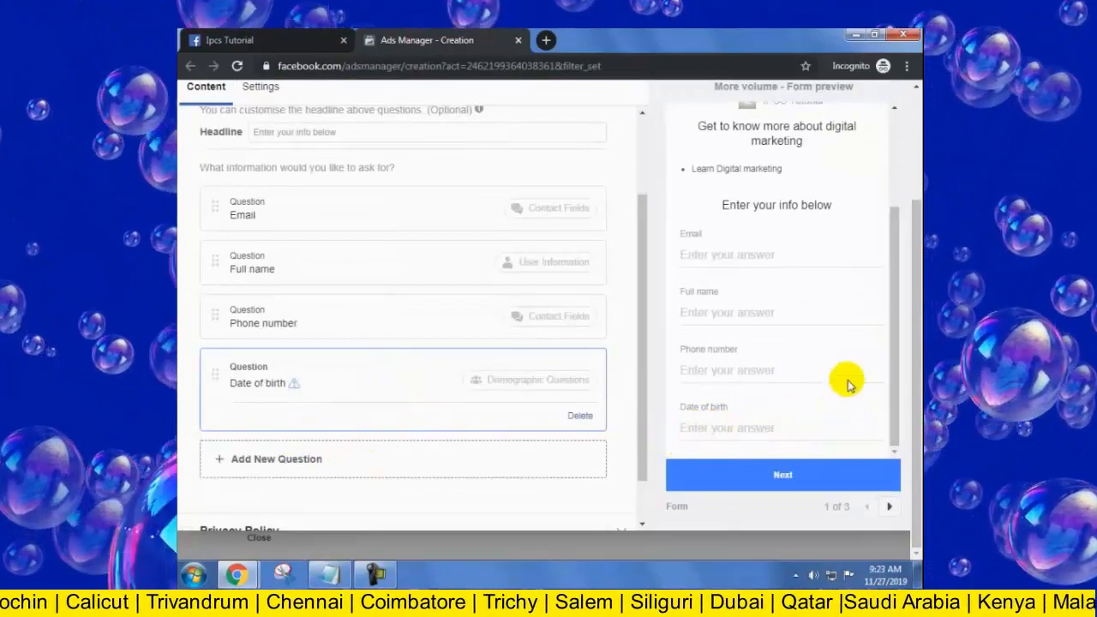
triple_click(889, 347)
- Examine the form's Privacy Policy link and custom disclaimer fields, and collapse the section
scroll(433, 465, down, 1)
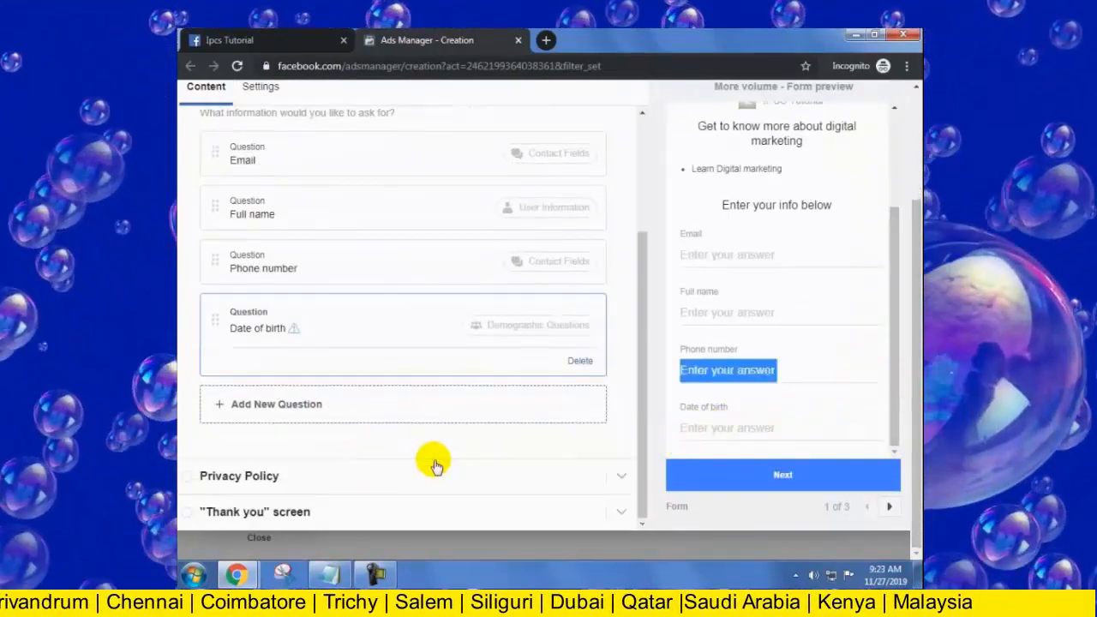
click(364, 474)
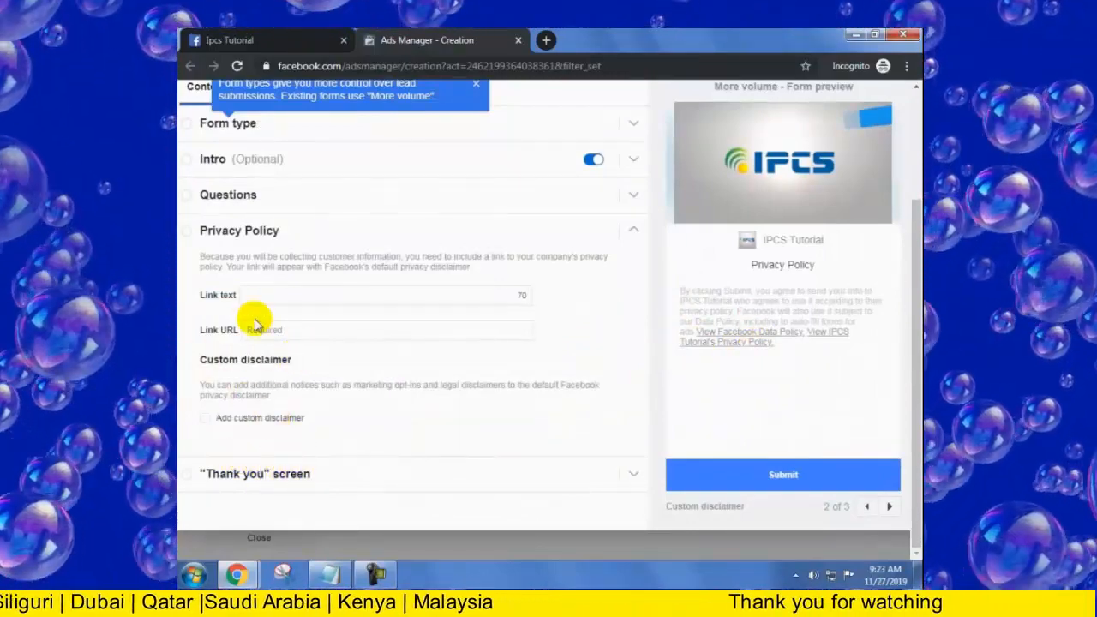
click(192, 240)
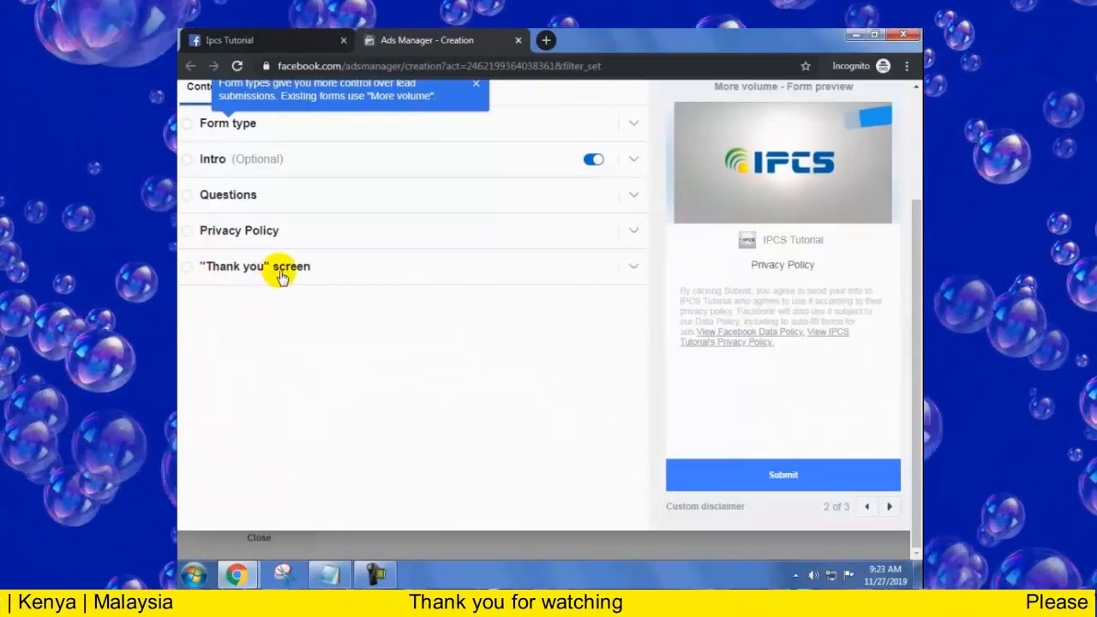
click(282, 273)
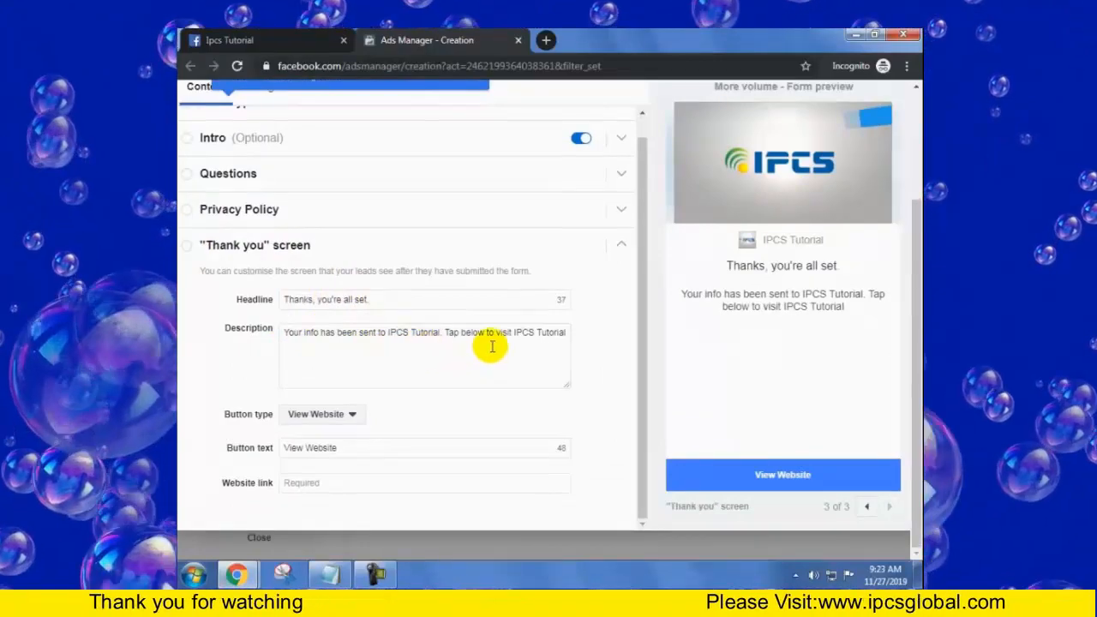
click(393, 487)
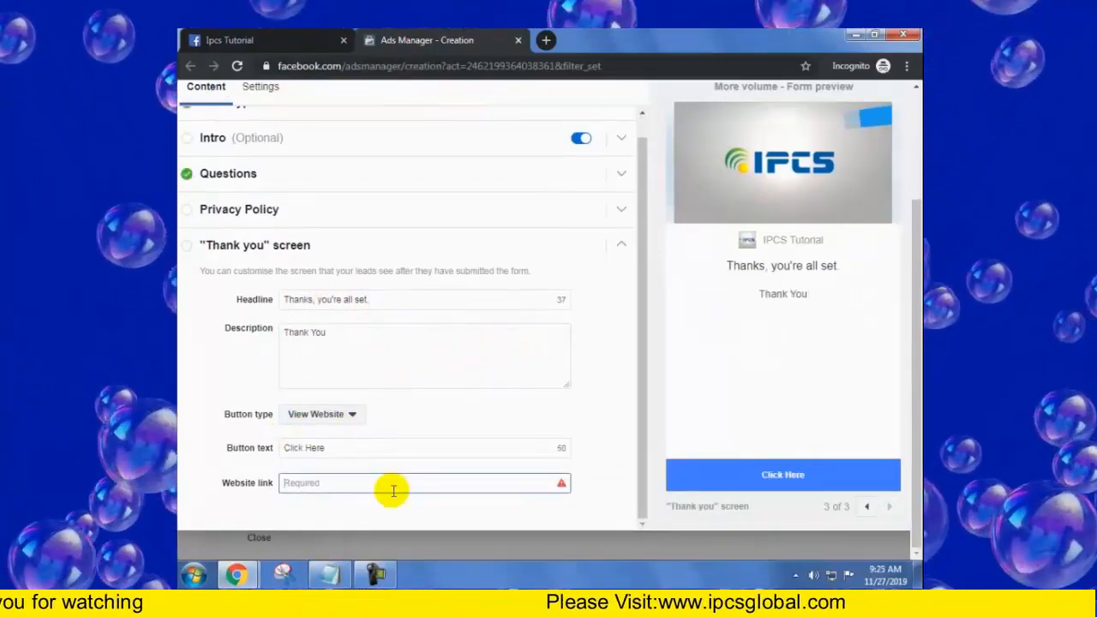
text(www.ipcsdigital.com)
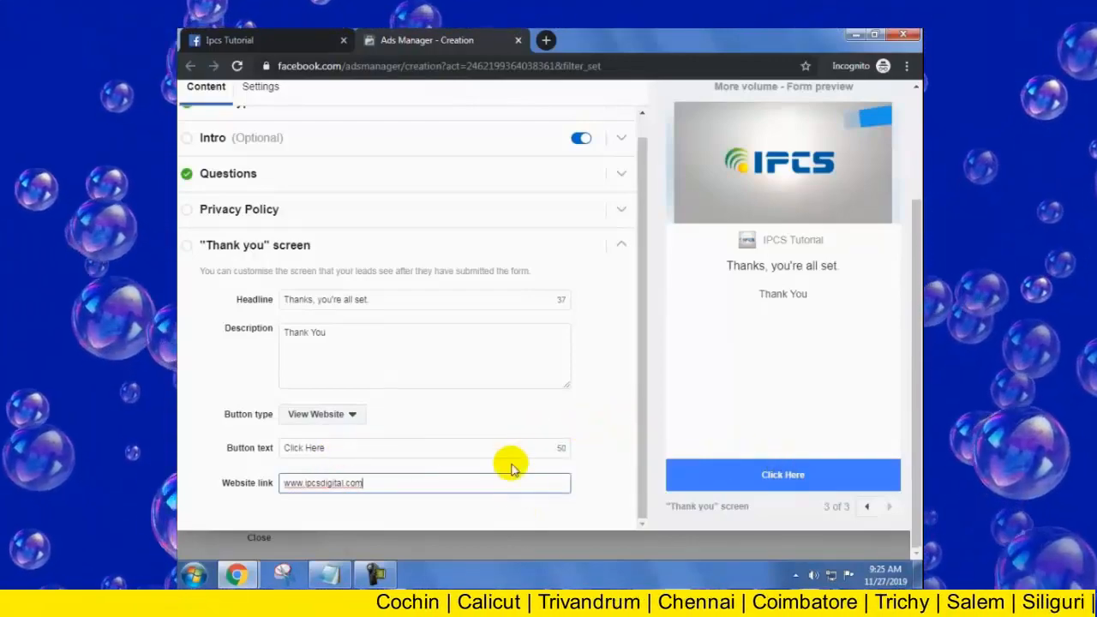
- Try to finish the lead form
scroll(511, 452, up, 1)
drag(916, 454, 917, 356)
click(878, 202)
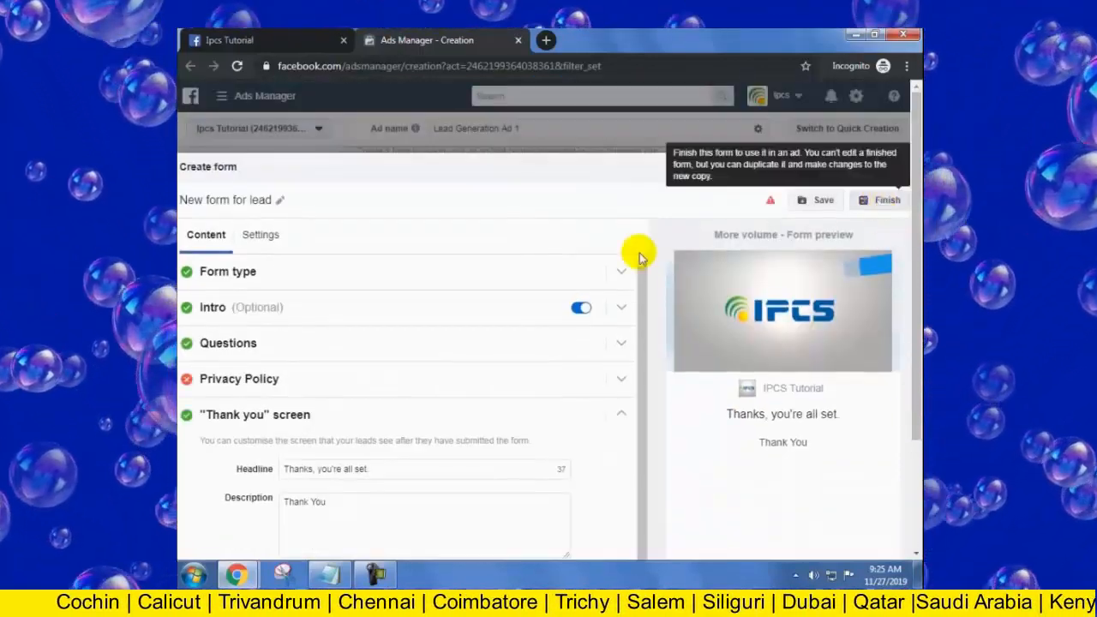
click(269, 379)
scroll(362, 402, down, 2)
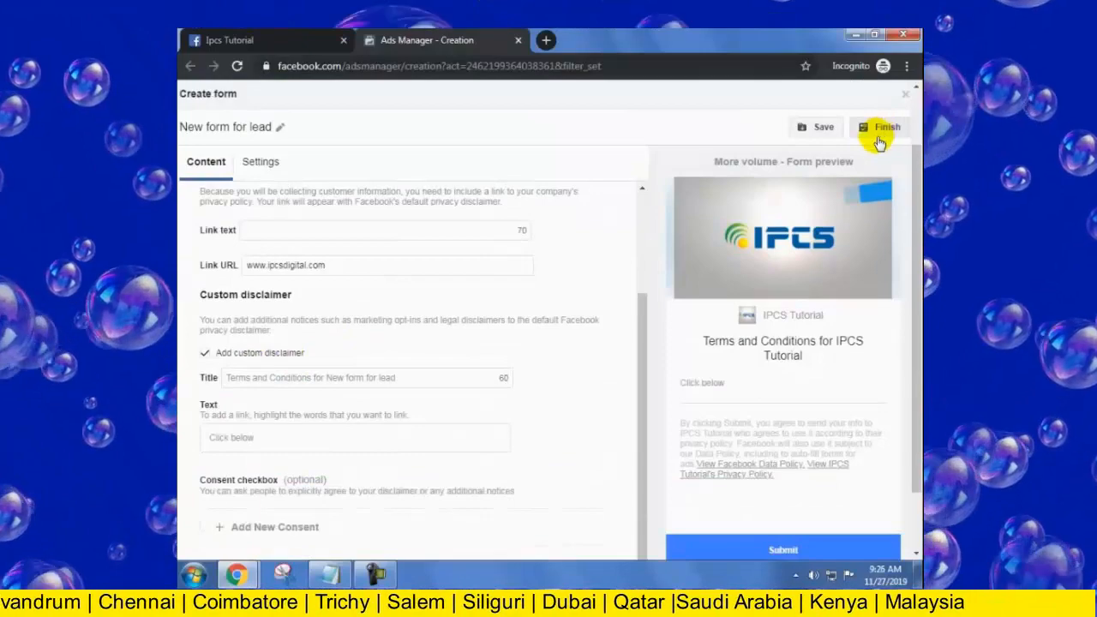
click(883, 129)
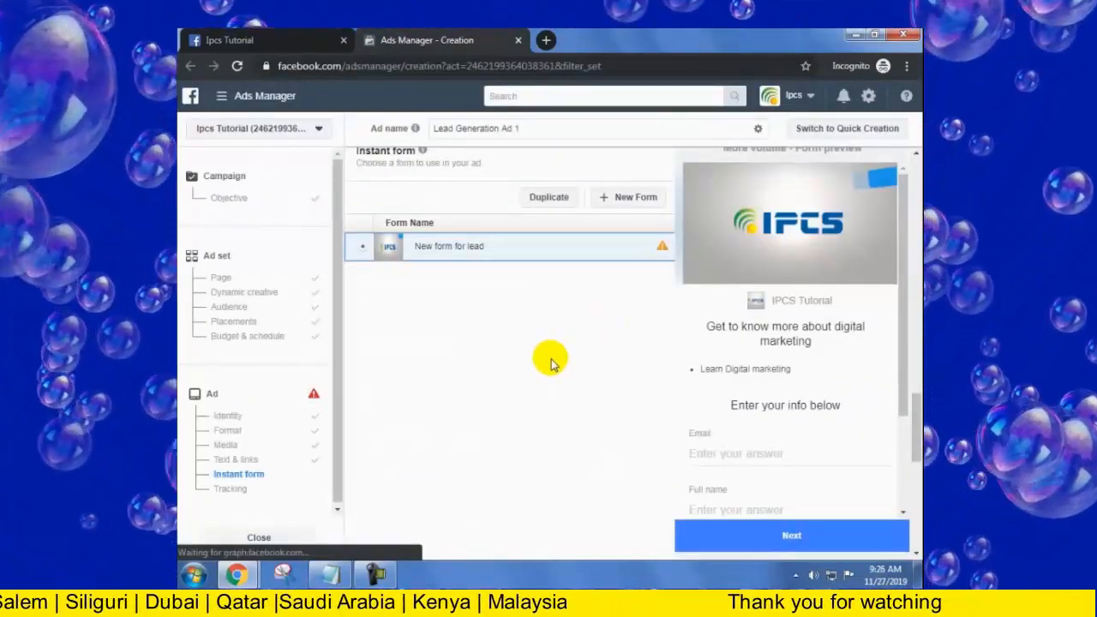
- Check the selected instant form and the tracking options, and confirm the lead generation ad for submission
drag(900, 247, 900, 215)
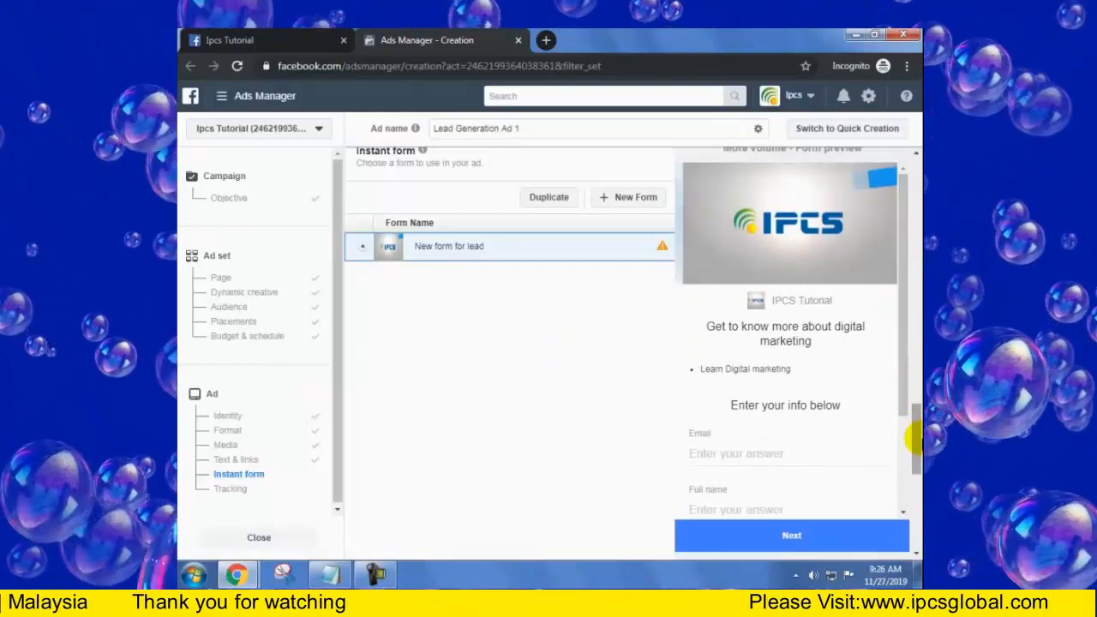
drag(917, 438, 911, 511)
mouse_move(449, 257)
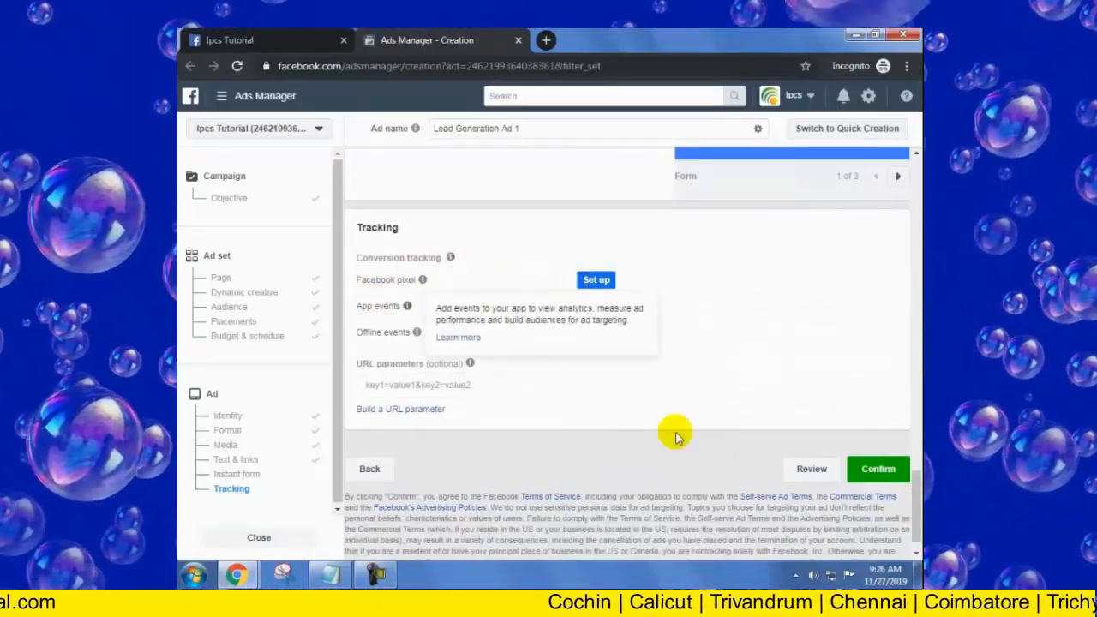
click(900, 472)
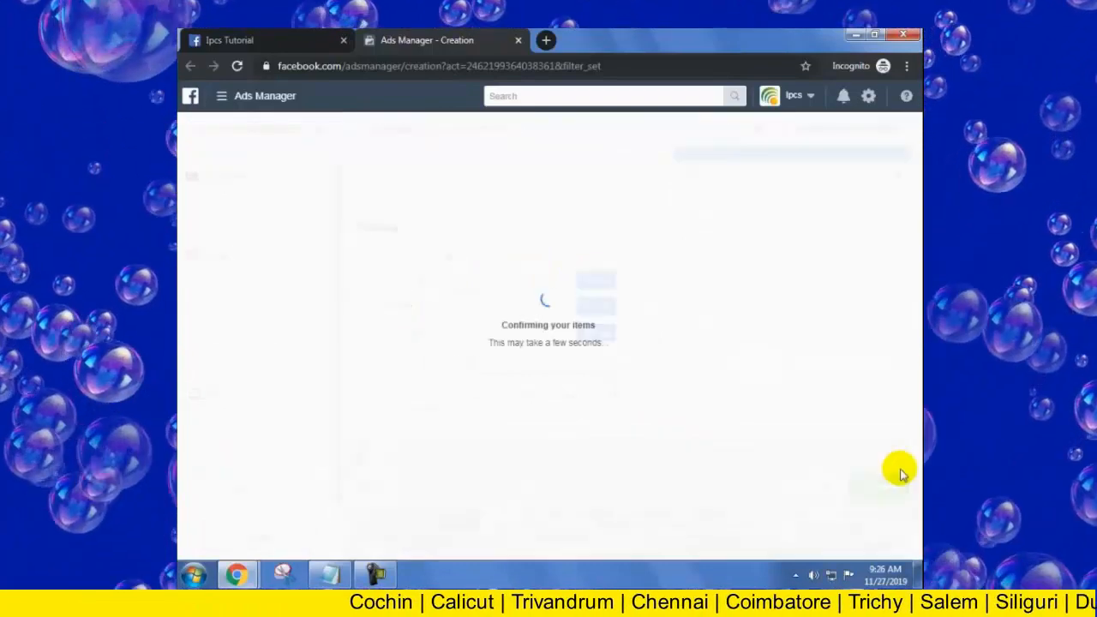